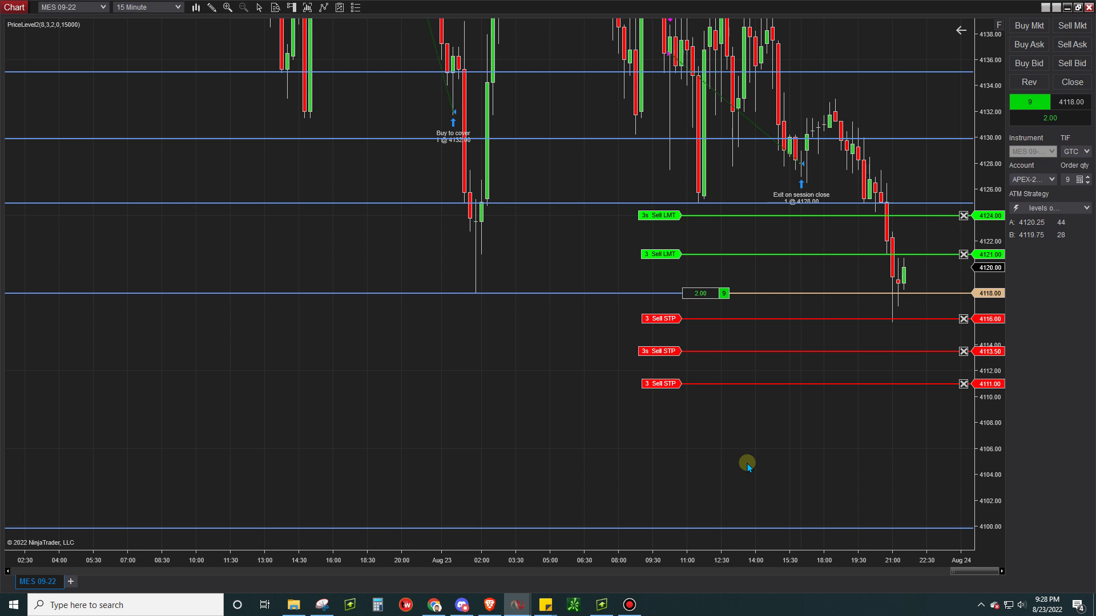
{"action": "left_click", "coordinate": [1038, 208]}
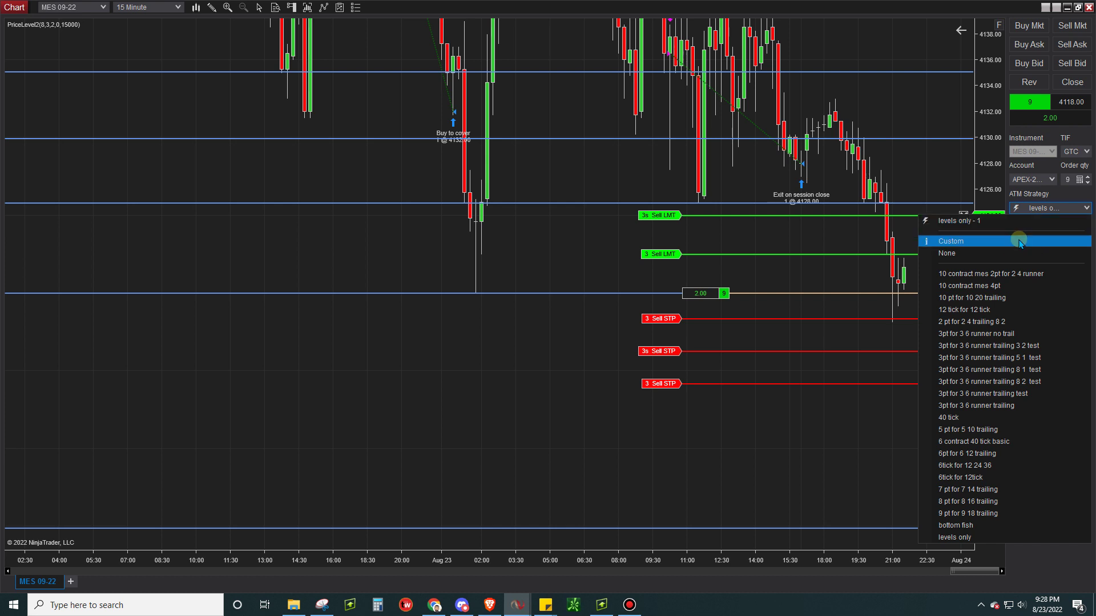
{"action": "left_click", "coordinate": [1020, 242]}
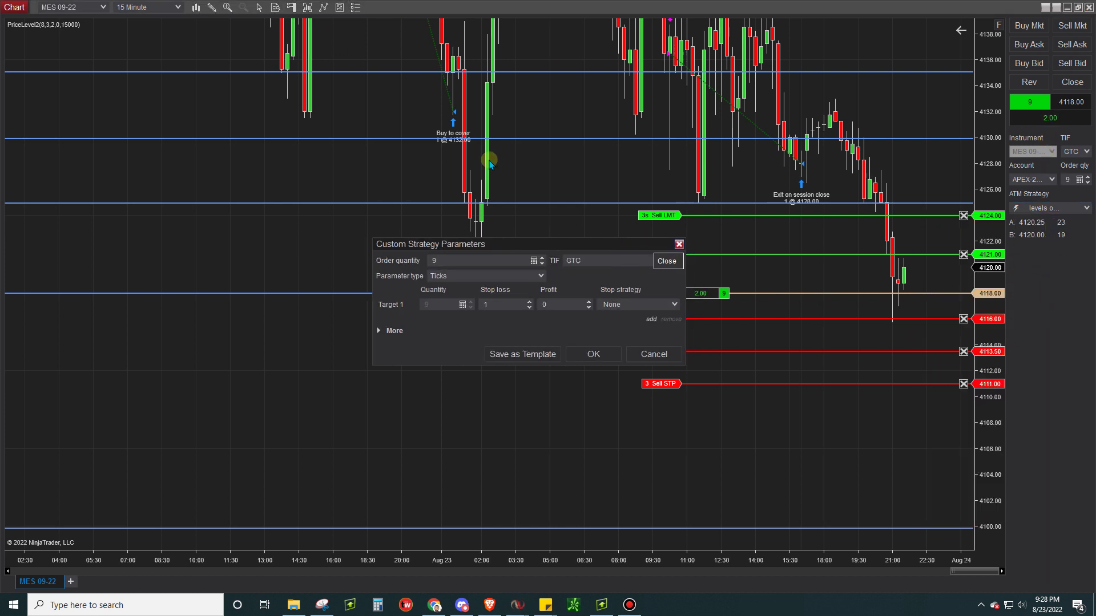
{"action": "left_click", "coordinate": [652, 354]}
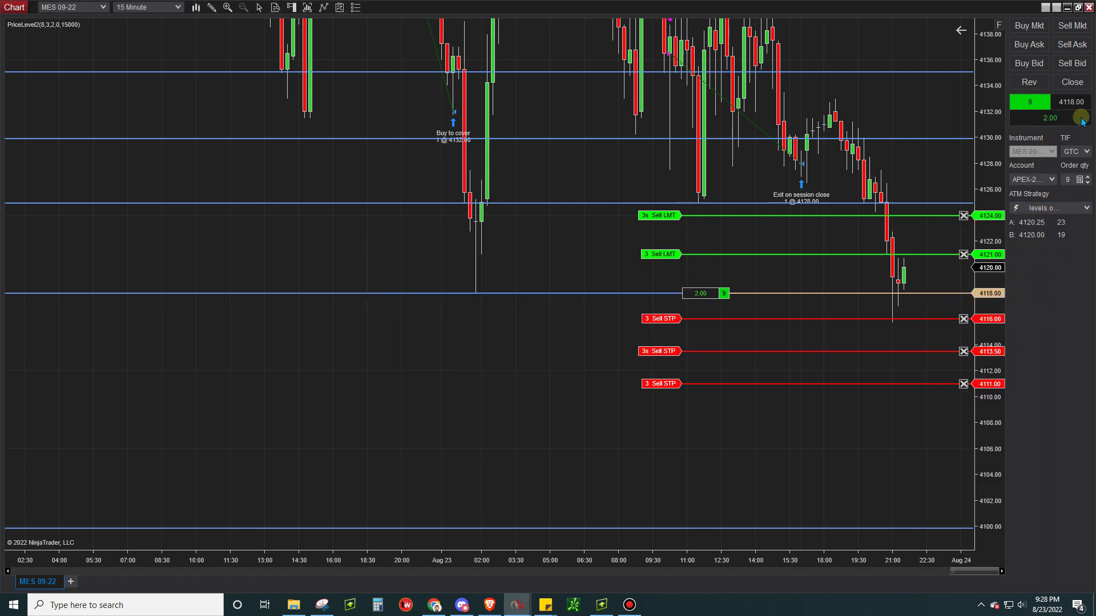
{"action": "left_click", "coordinate": [292, 7]}
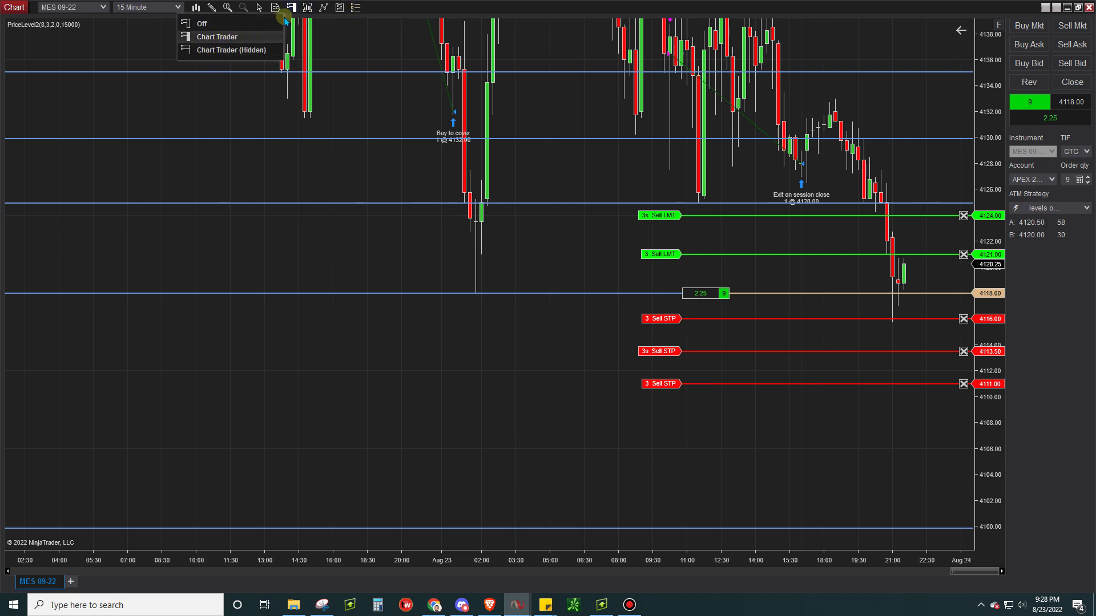
Start a custom ATM strategy and set its order quantity to 3
{"action": "left_click", "coordinate": [1033, 208]}
{"action": "left_click", "coordinate": [1020, 240]}
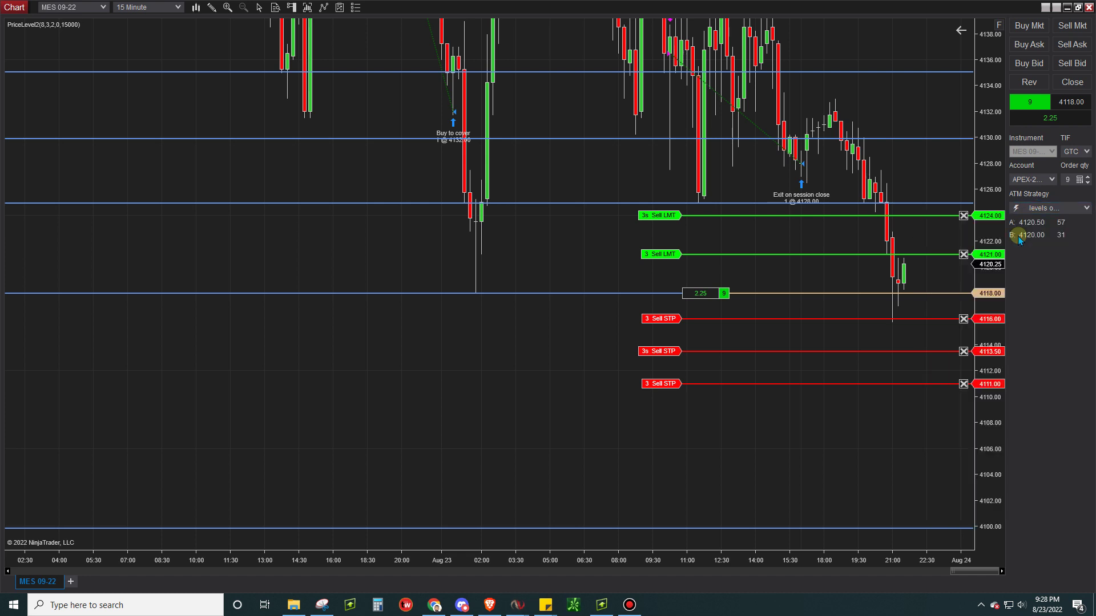
{"action": "left_click_drag", "start_coordinate": [584, 242], "coordinate": [372, 269]}
{"action": "left_click", "coordinate": [304, 272]}
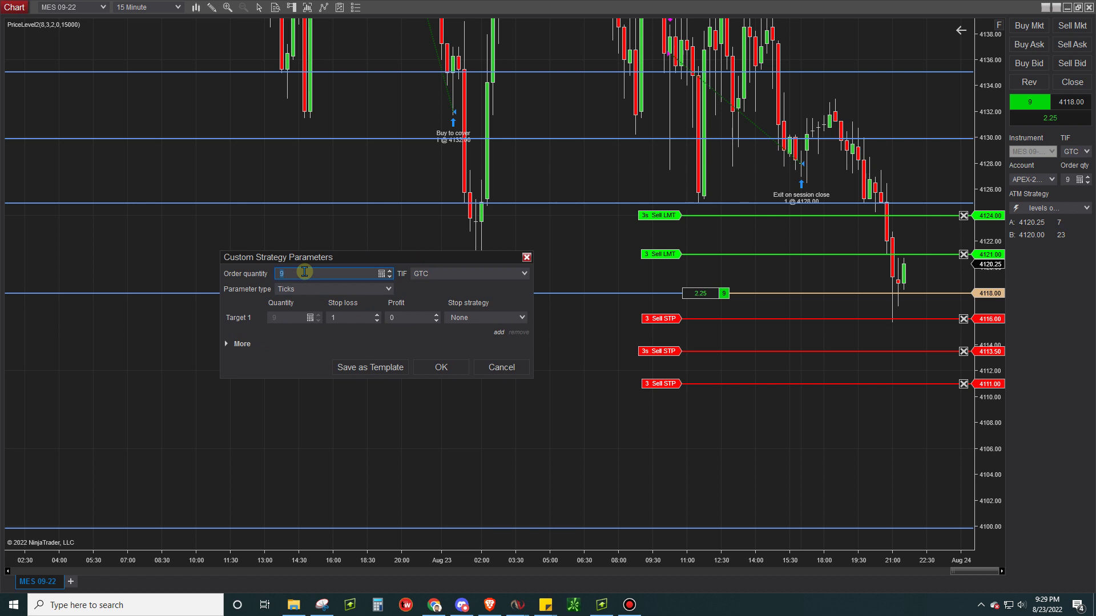
{"action": "key", "text": "BackSpace"}
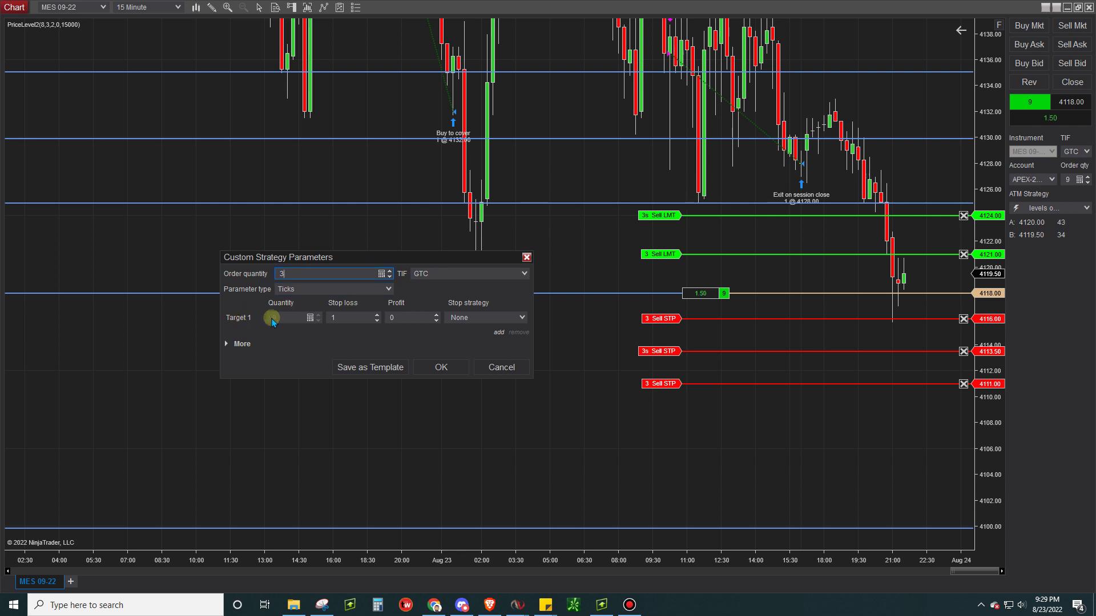
Add two more targets to the custom strategy and set Target 1's quantity to 1
{"action": "left_click", "coordinate": [497, 333]}
{"action": "left_click", "coordinate": [497, 346]}
{"action": "left_click", "coordinate": [280, 318]}
{"action": "type", "text": "1"}
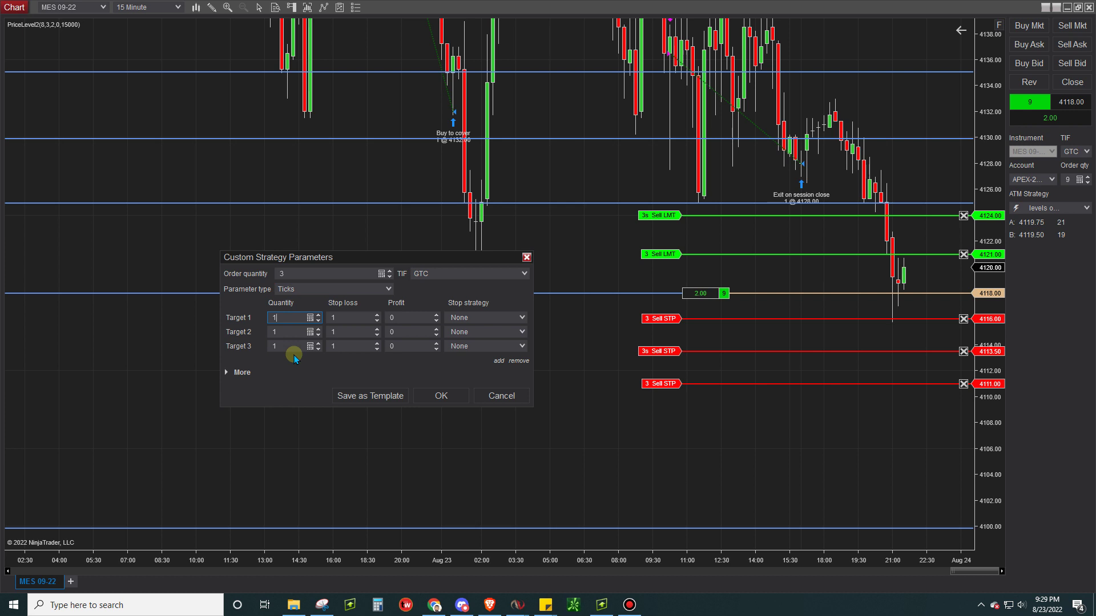
Set the stop loss to 16 ticks on Target 1, Target 2 and Target 3
{"action": "left_click", "coordinate": [346, 317]}
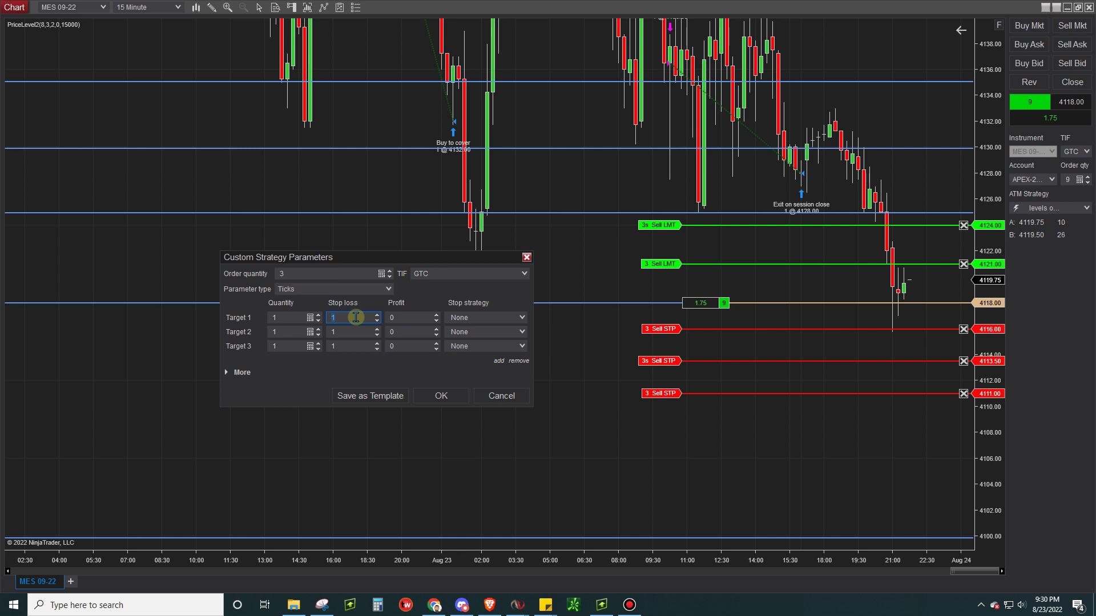
{"action": "type", "text": "16"}
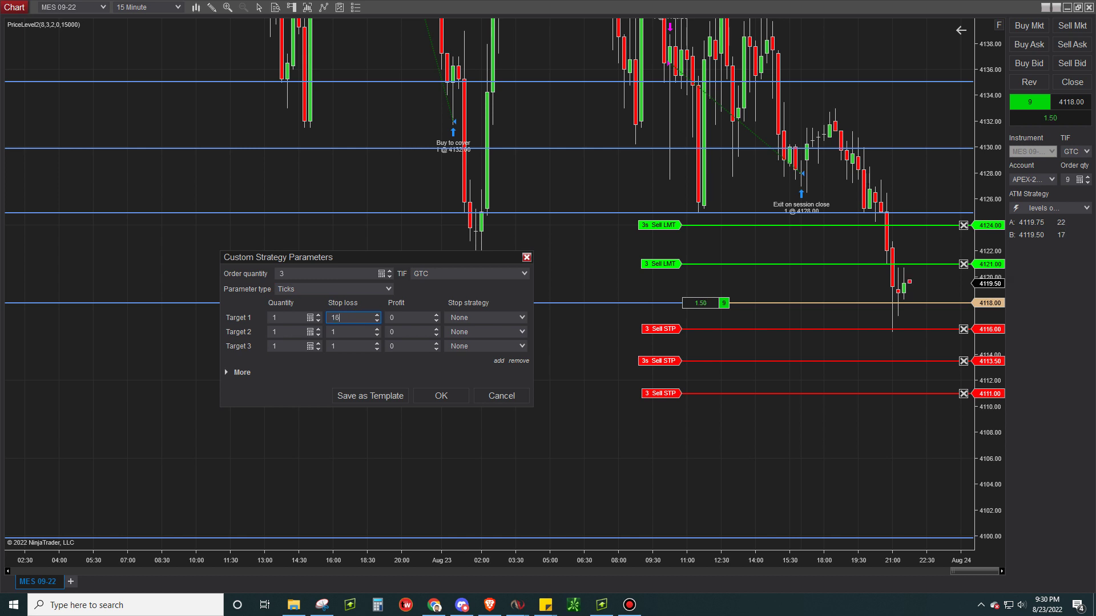
{"action": "left_click", "coordinate": [345, 331]}
{"action": "type", "text": "16"}
{"action": "left_click", "coordinate": [341, 346]}
{"action": "type", "text": "16"}
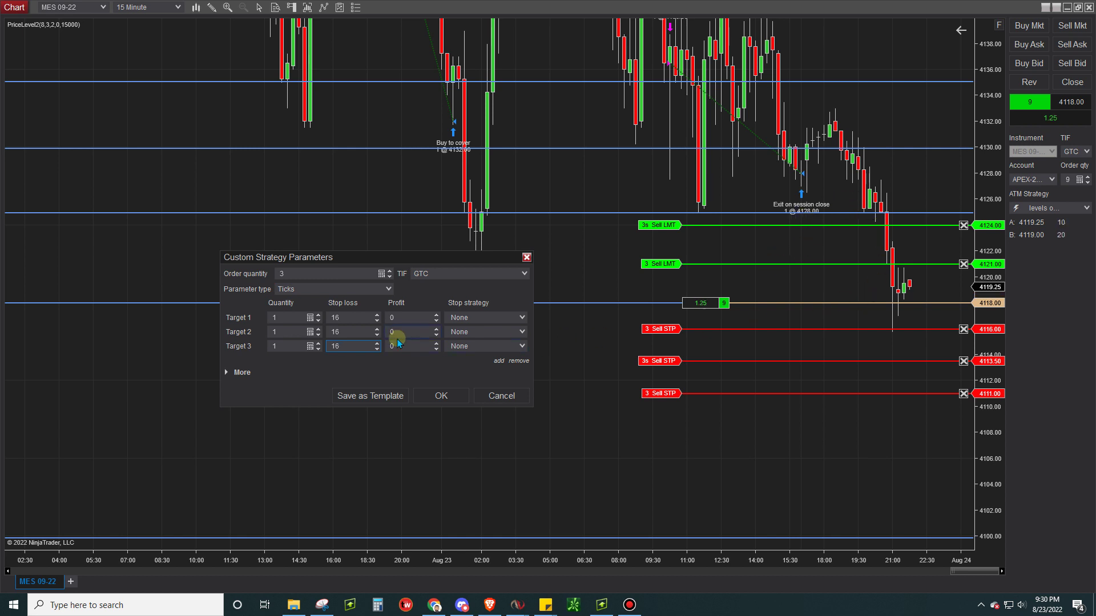
Set the profit to 16 ticks for Target 1, 32 for Target 2 and 48 for Target 3
{"action": "left_click", "coordinate": [408, 317]}
{"action": "left_click", "coordinate": [392, 330]}
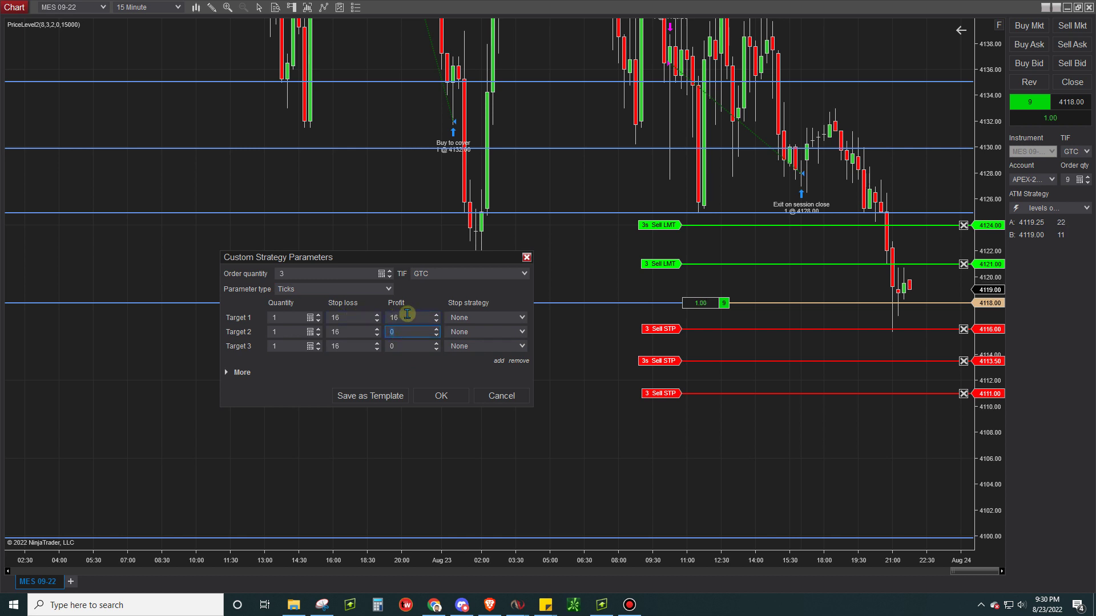
{"action": "type", "text": "32"}
{"action": "left_click", "coordinate": [413, 346]}
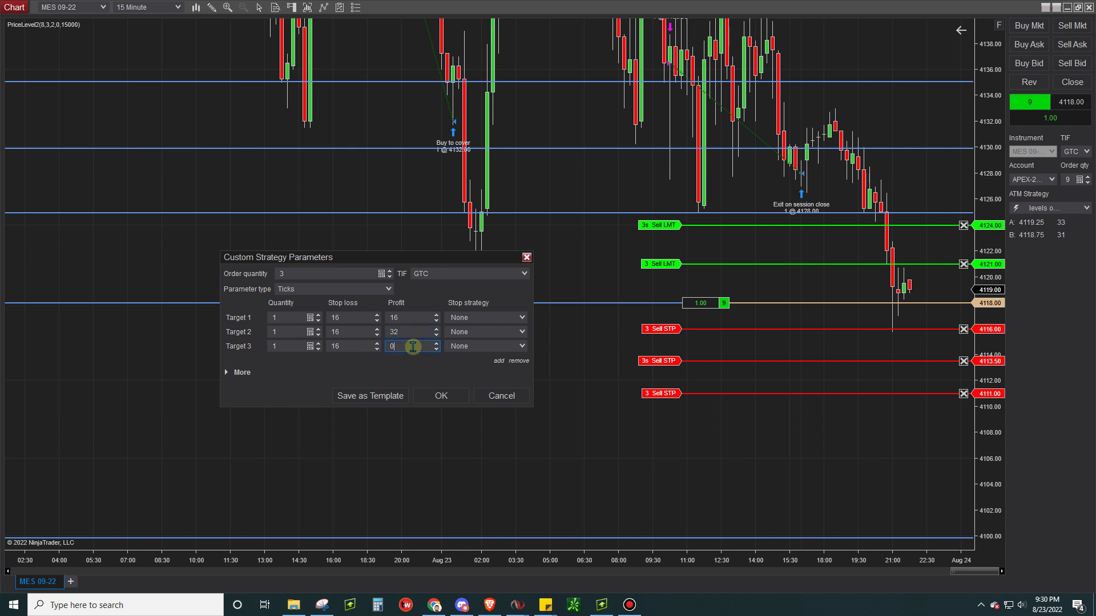
{"action": "type", "text": "48"}
Save the strategy parameters as an ATM template named youtubetest
{"action": "left_click", "coordinate": [494, 319]}
{"action": "left_click", "coordinate": [495, 319]}
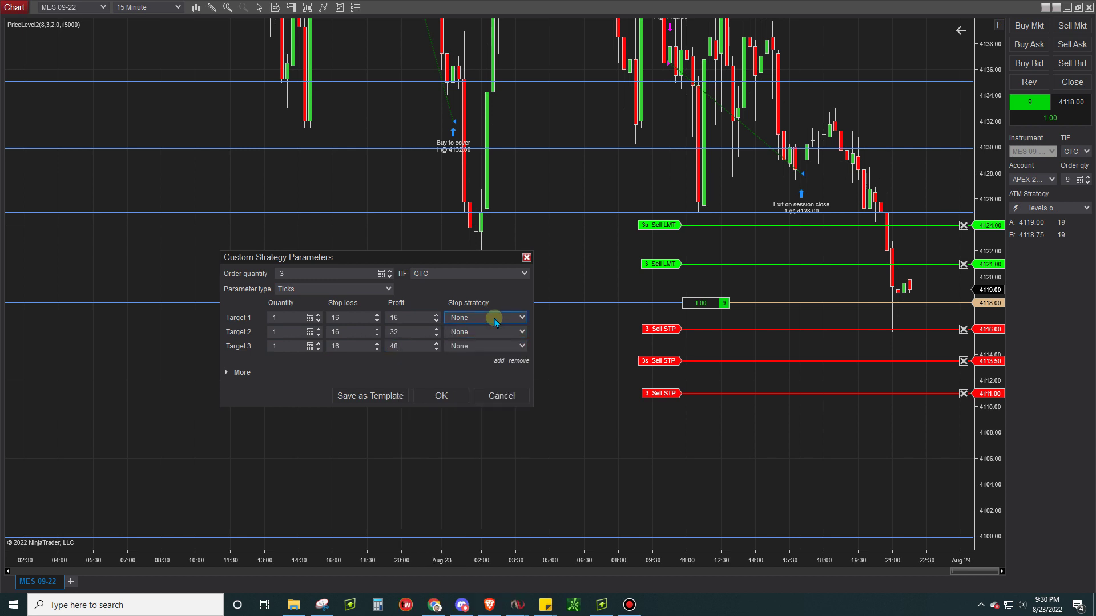
{"action": "left_click", "coordinate": [383, 395]}
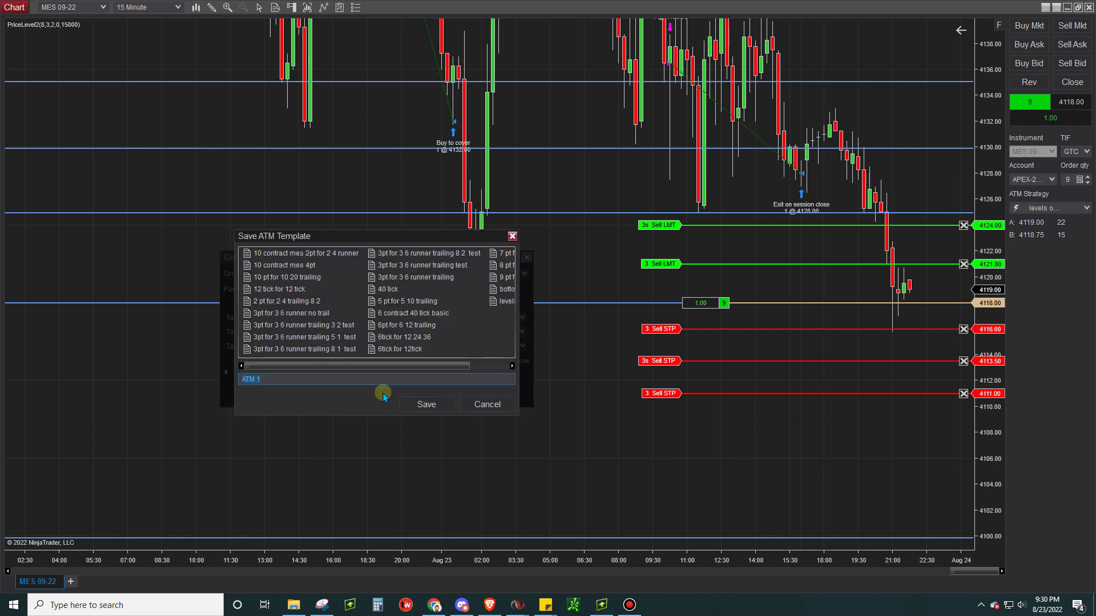
{"action": "type", "text": "youtubetest"}
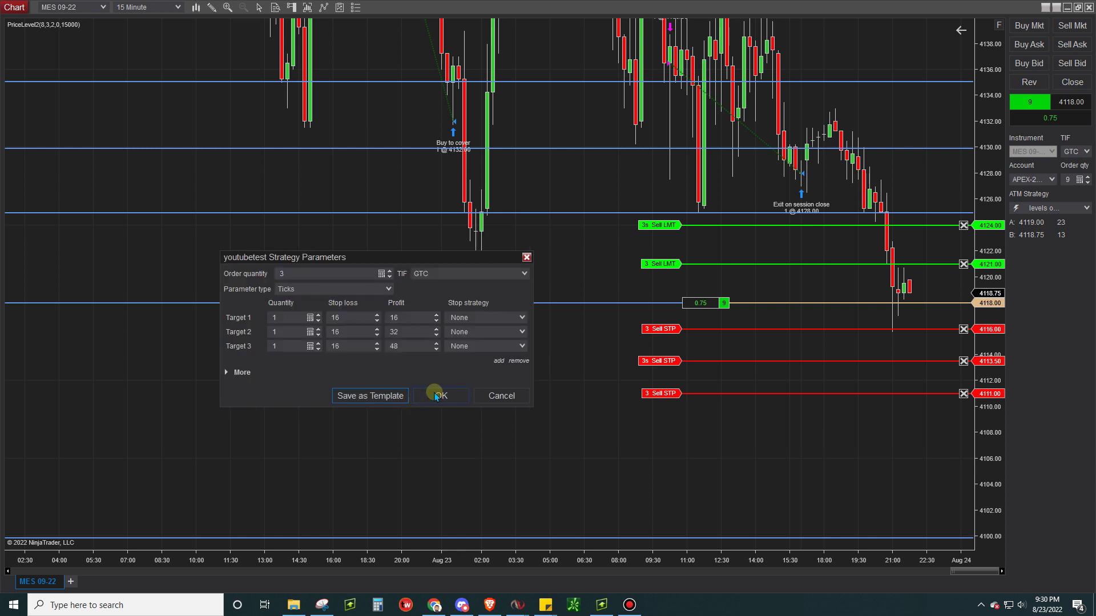
Open a custom stop strategy for Target 1 and set its auto breakeven profit trigger to 16 ticks
{"action": "left_click", "coordinate": [484, 322]}
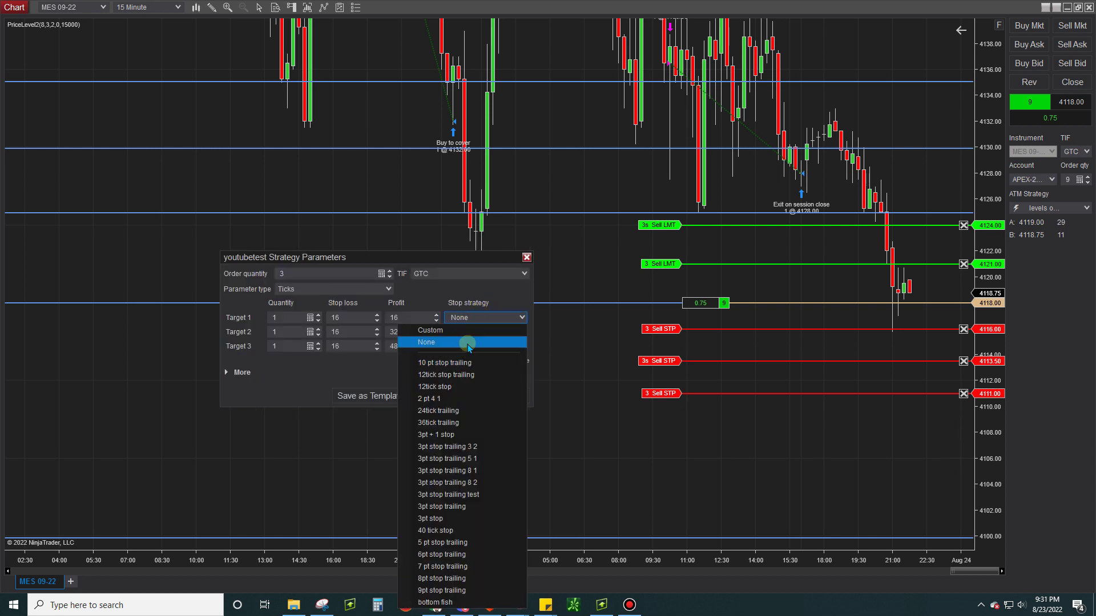
{"action": "left_click", "coordinate": [471, 331]}
{"action": "left_click_drag", "start_coordinate": [406, 274], "coordinate": [397, 380]}
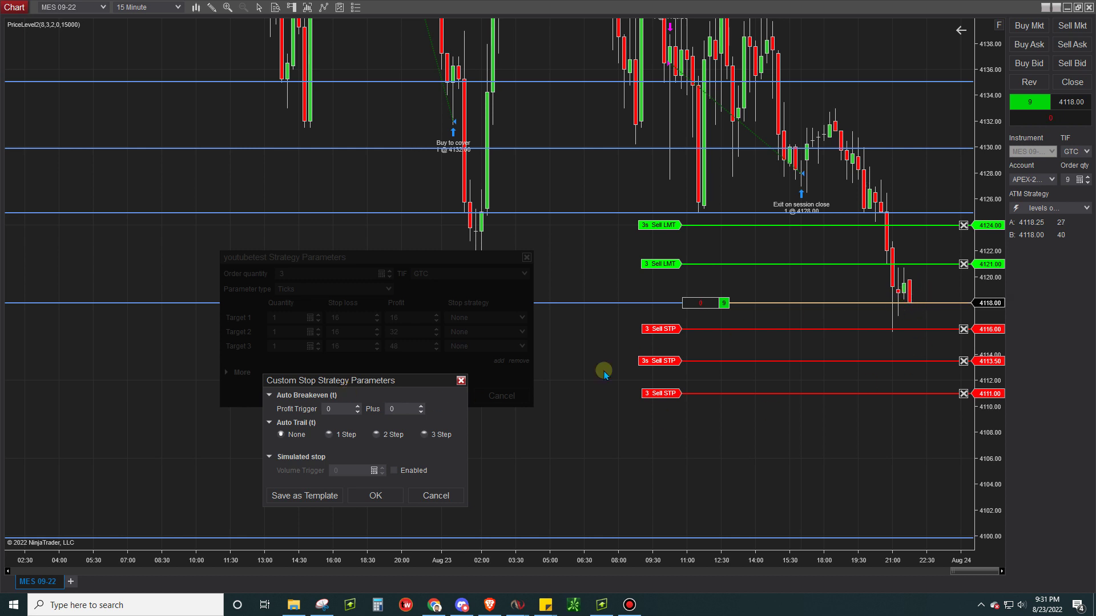
{"action": "left_click", "coordinate": [332, 409]}
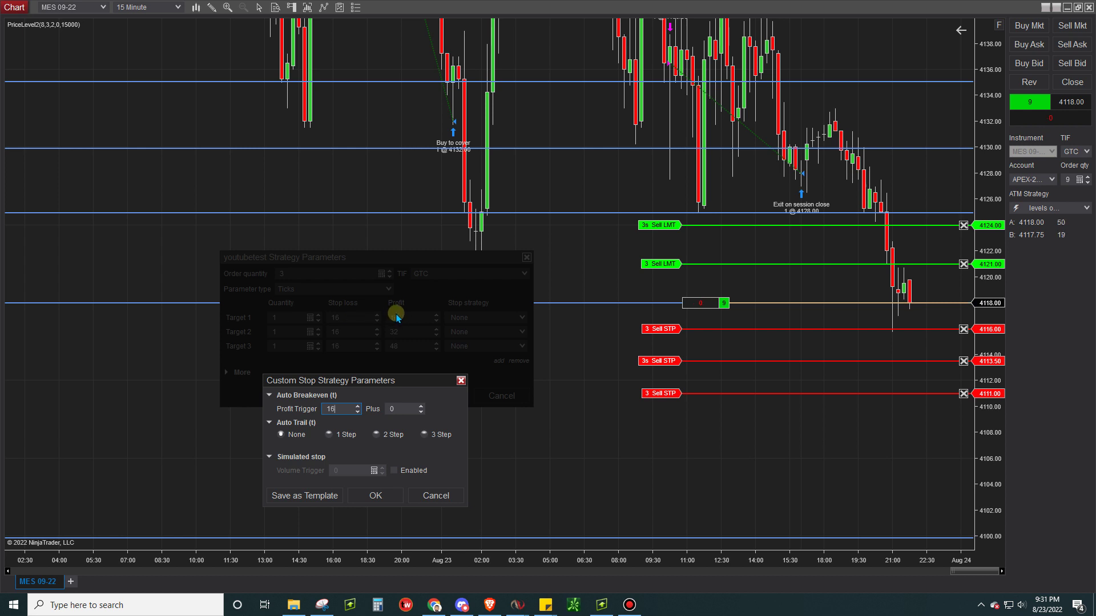
{"action": "left_click", "coordinate": [339, 409]}
Try a 1 Step auto trail with a stop loss of 16 ticks for Target 1 and discard the stop strategy
{"action": "left_click", "coordinate": [329, 436]}
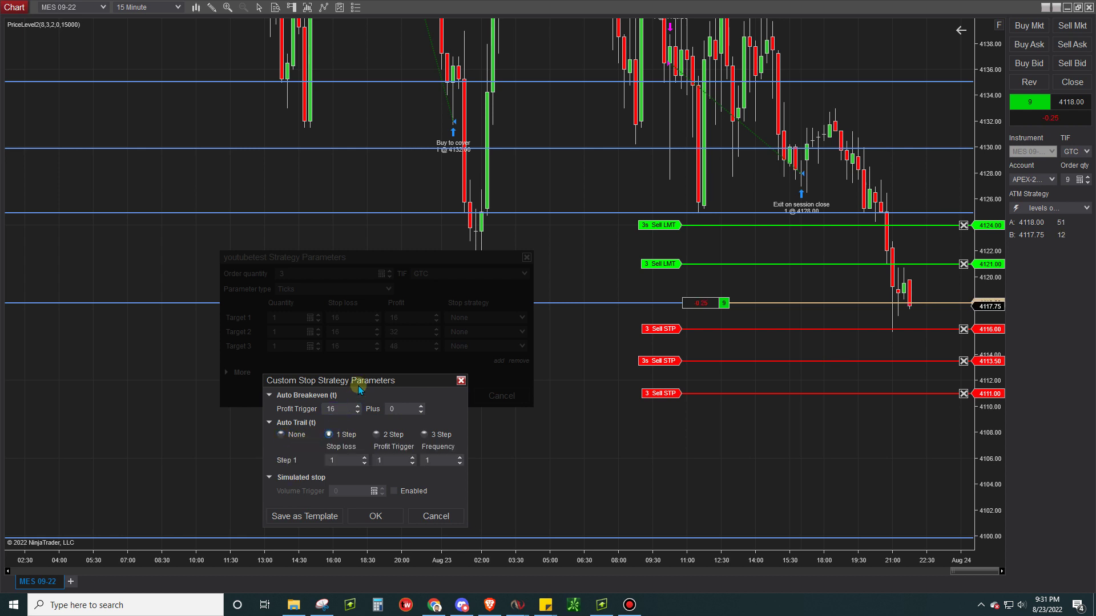
{"action": "left_click_drag", "start_coordinate": [361, 383], "coordinate": [367, 344]}
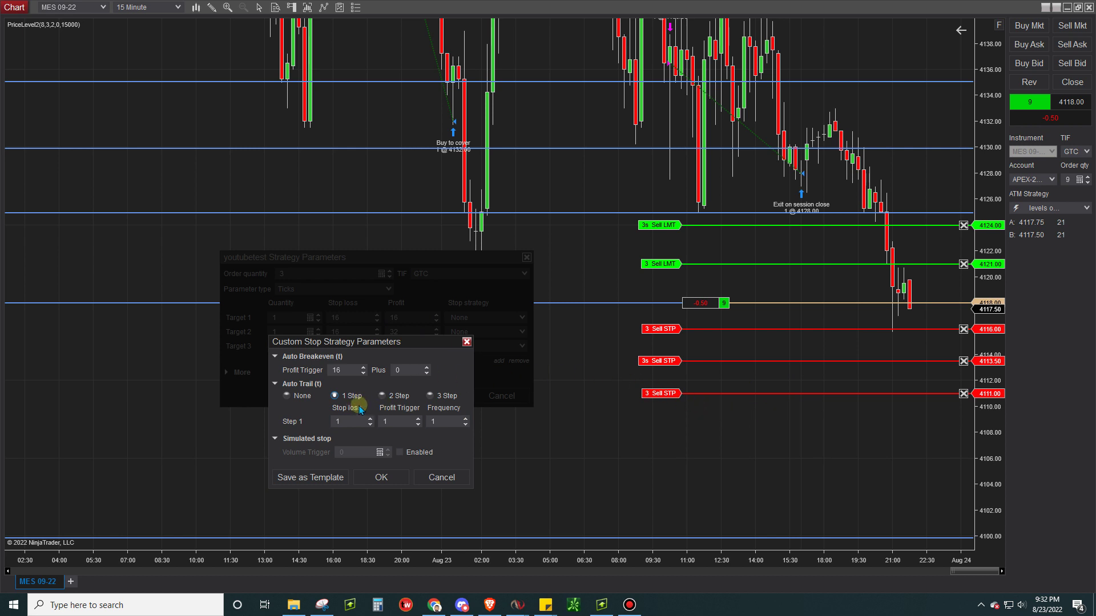
{"action": "left_click", "coordinate": [351, 421]}
{"action": "type", "text": "16"}
{"action": "left_click", "coordinate": [401, 421]}
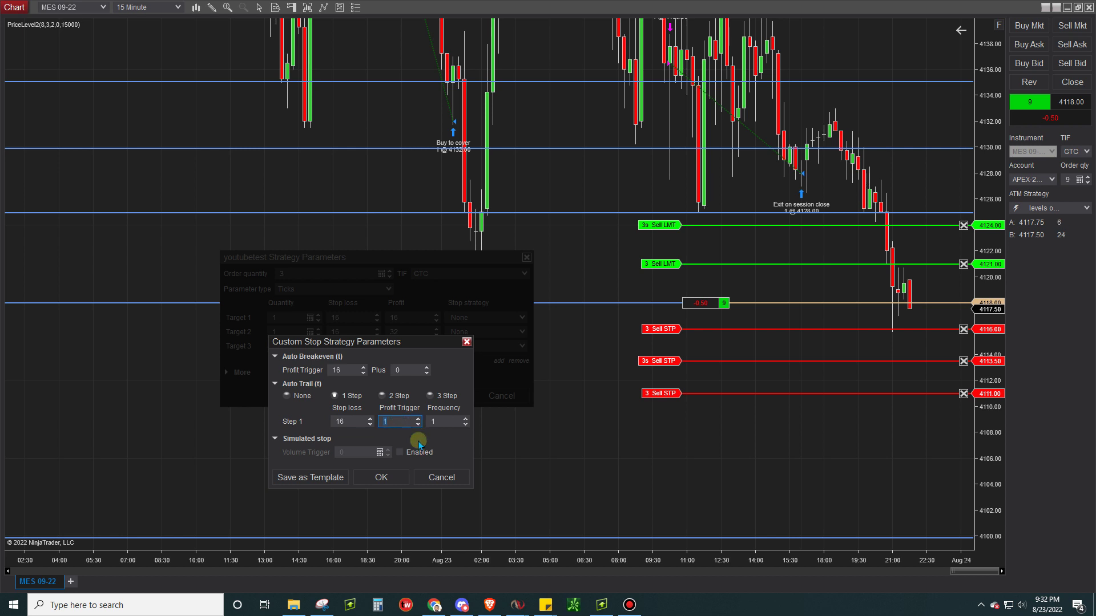
{"action": "left_click", "coordinate": [437, 475]}
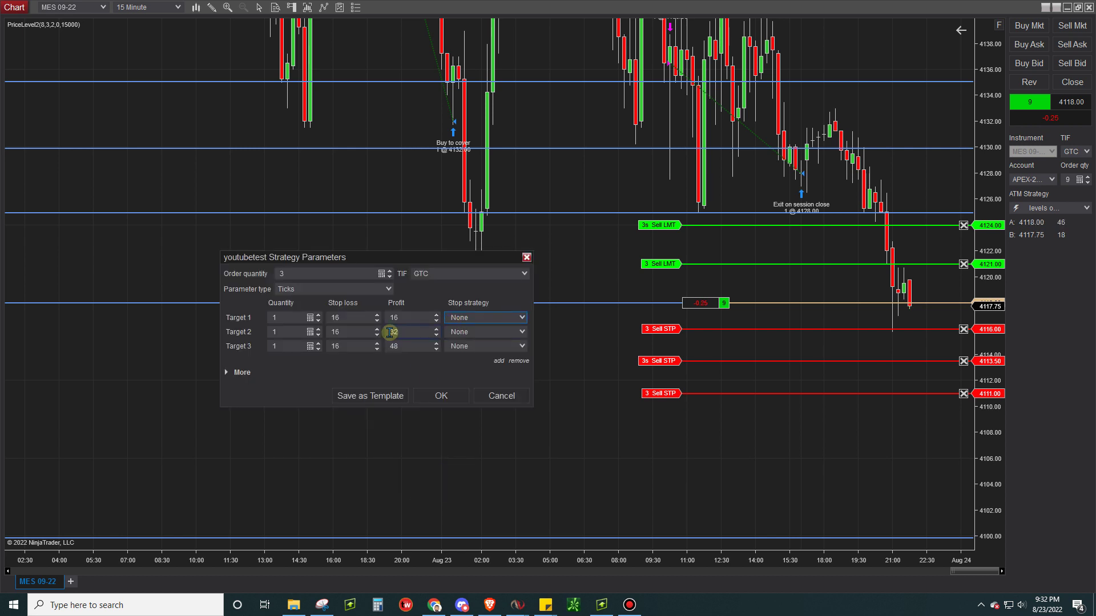
Try a custom 1 Step auto trail on Target 2 with stop loss 16 and profit trigger 20, and discard it
{"action": "left_click", "coordinate": [481, 332]}
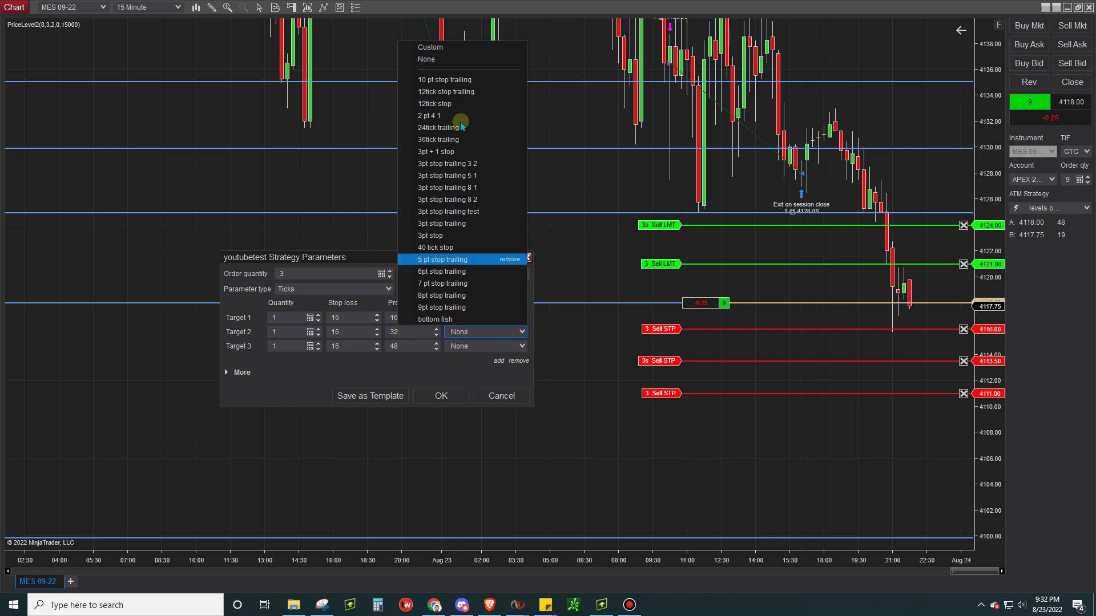
{"action": "left_click", "coordinate": [463, 48]}
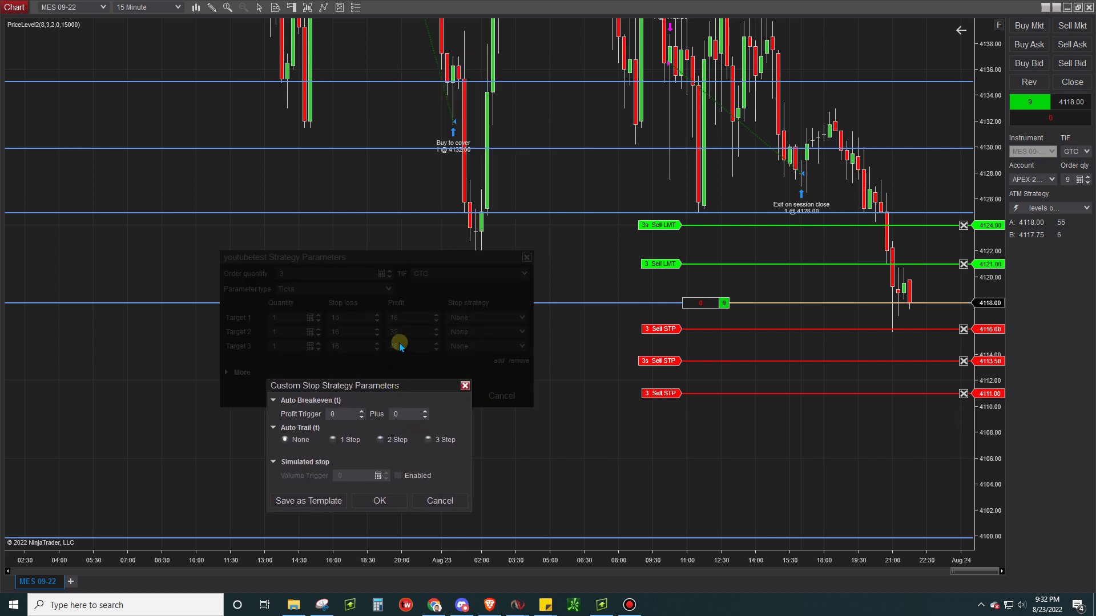
{"action": "left_click", "coordinate": [338, 441]}
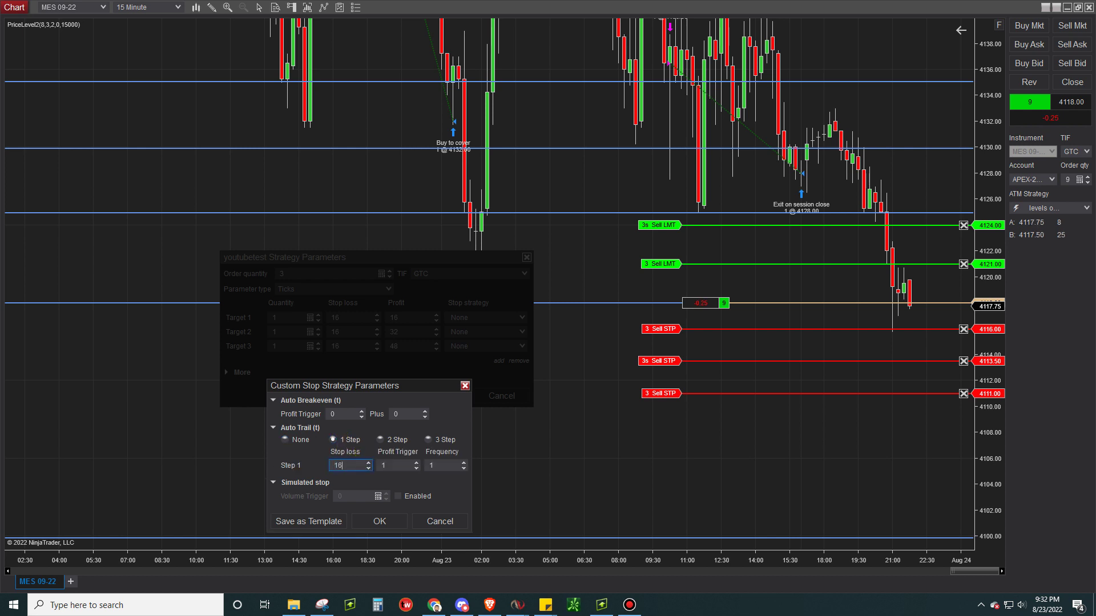
{"action": "left_click", "coordinate": [387, 466]}
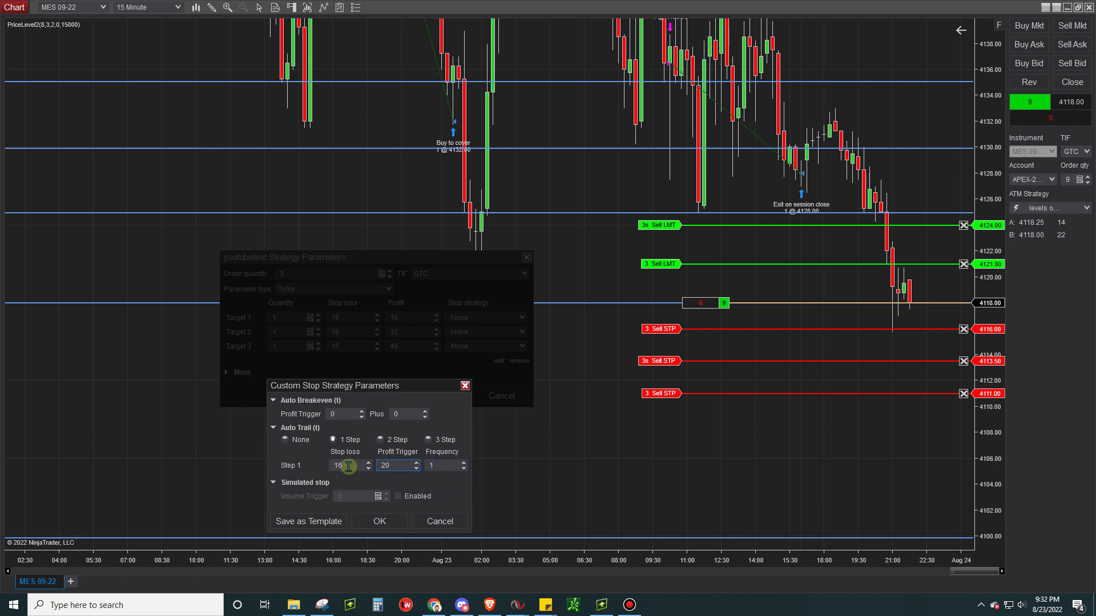
{"action": "left_click", "coordinate": [444, 521]}
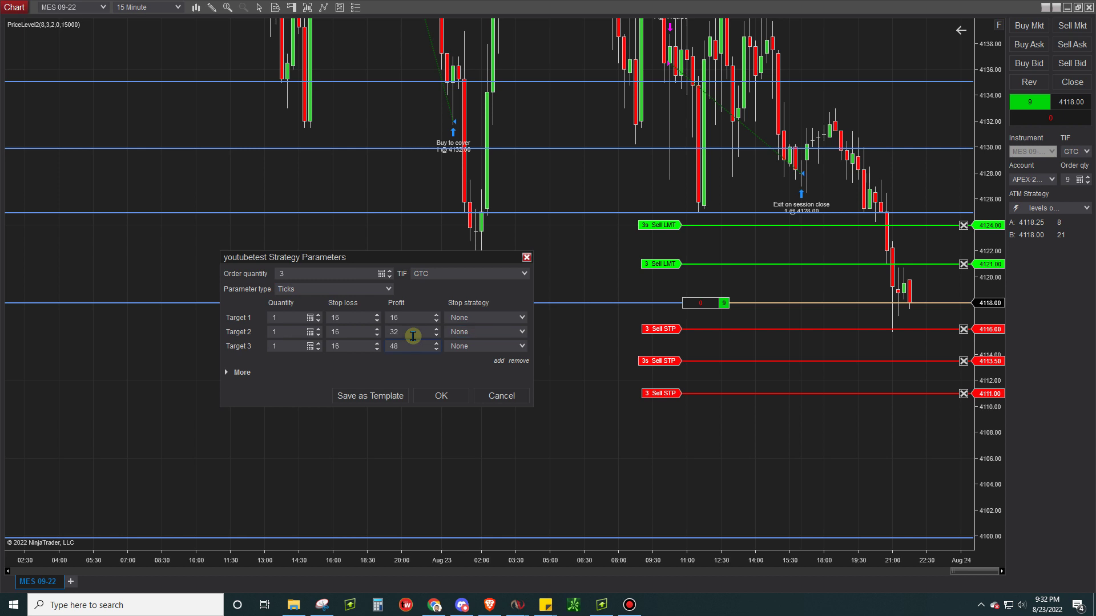
Try Target 2 with a profit of 0 and a custom stop strategy, and discard the stop strategy
{"action": "left_click", "coordinate": [453, 333]}
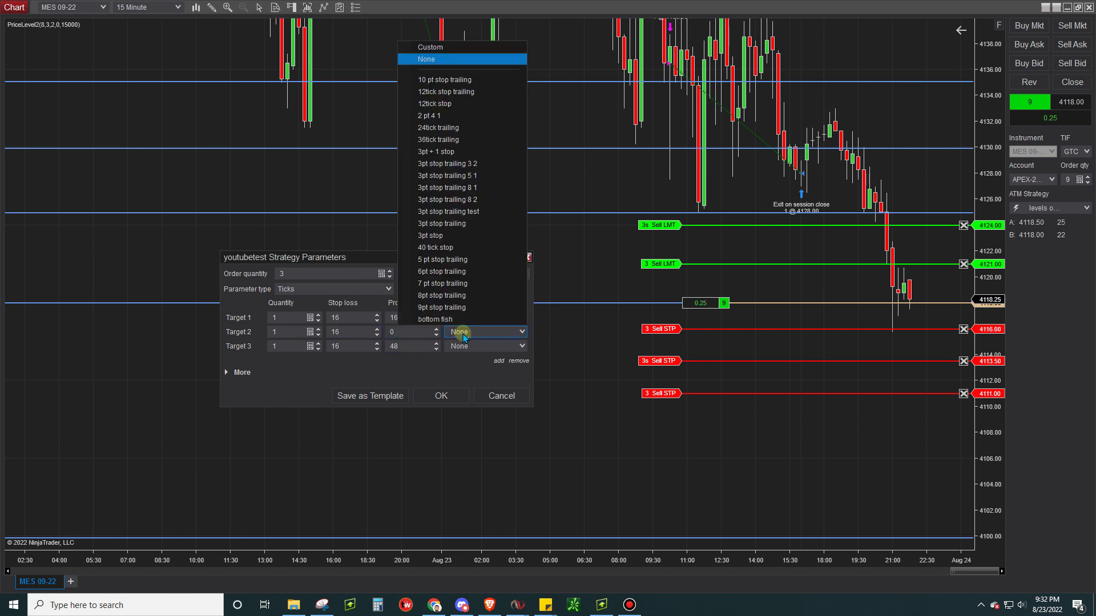
{"action": "left_click", "coordinate": [462, 48]}
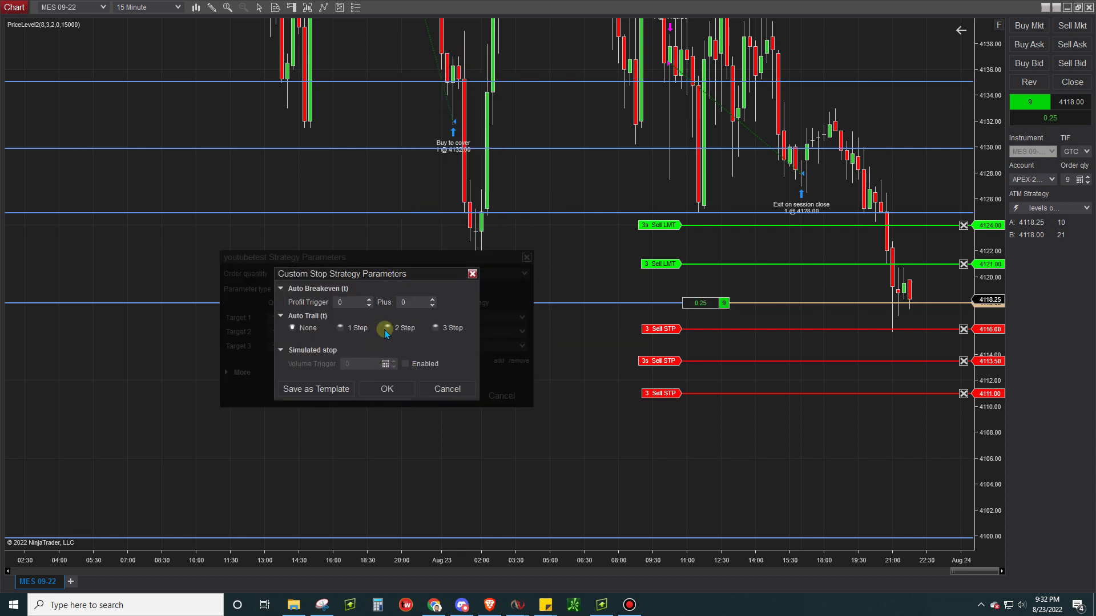
{"action": "left_click", "coordinate": [445, 460]}
Restore Target 2's profit to 32 ticks and set Target 3's profit to 0
{"action": "left_click", "coordinate": [417, 333]}
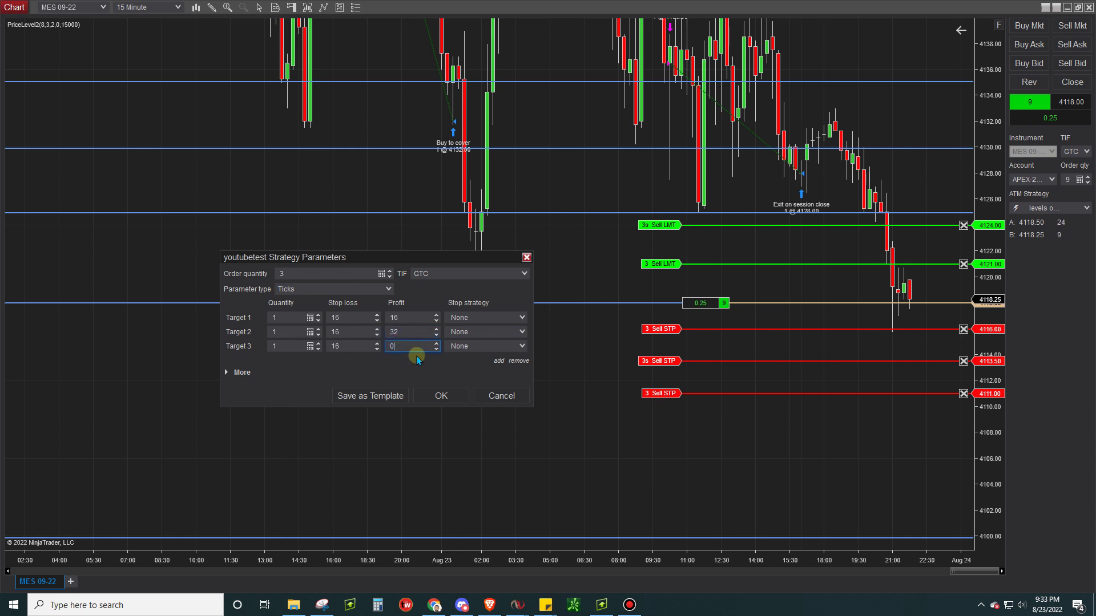
Try a custom 1 Step auto trail on Target 3 with stop loss 16 and profit trigger 16, and discard it
{"action": "left_click", "coordinate": [484, 347]}
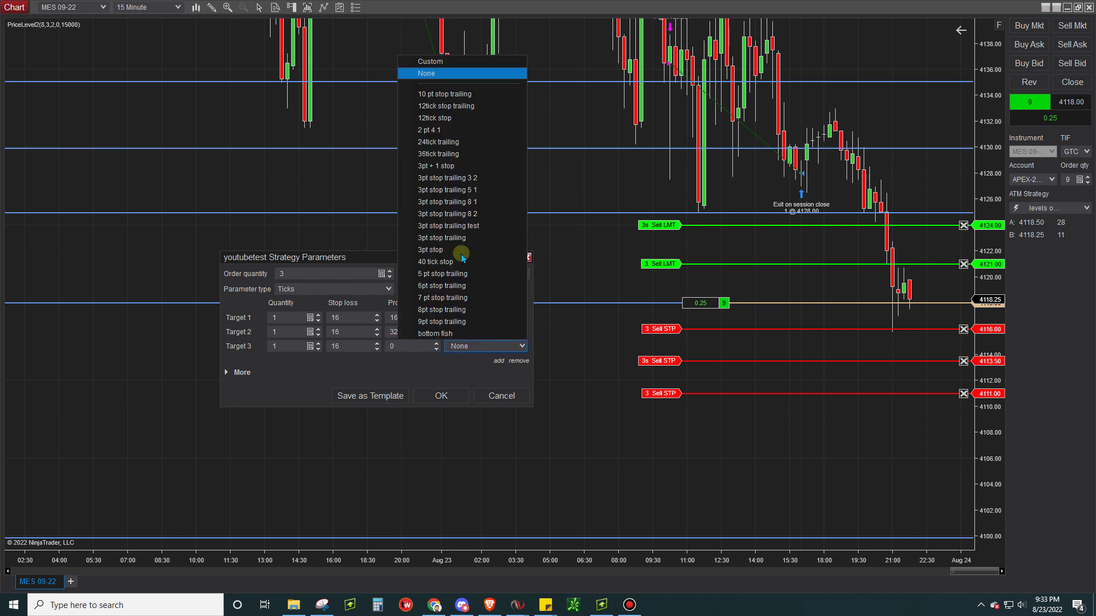
{"action": "left_click", "coordinate": [450, 61]}
{"action": "left_click", "coordinate": [354, 323]}
{"action": "left_click", "coordinate": [355, 348]}
{"action": "type", "text": "6"}
{"action": "left_click", "coordinate": [400, 349]}
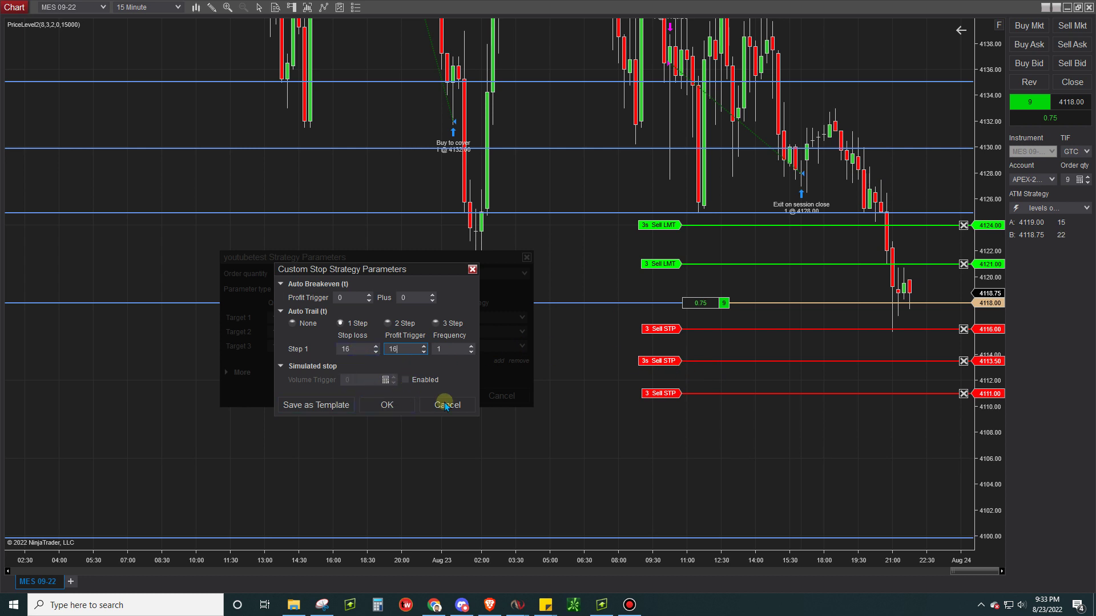
{"action": "left_click", "coordinate": [422, 404]}
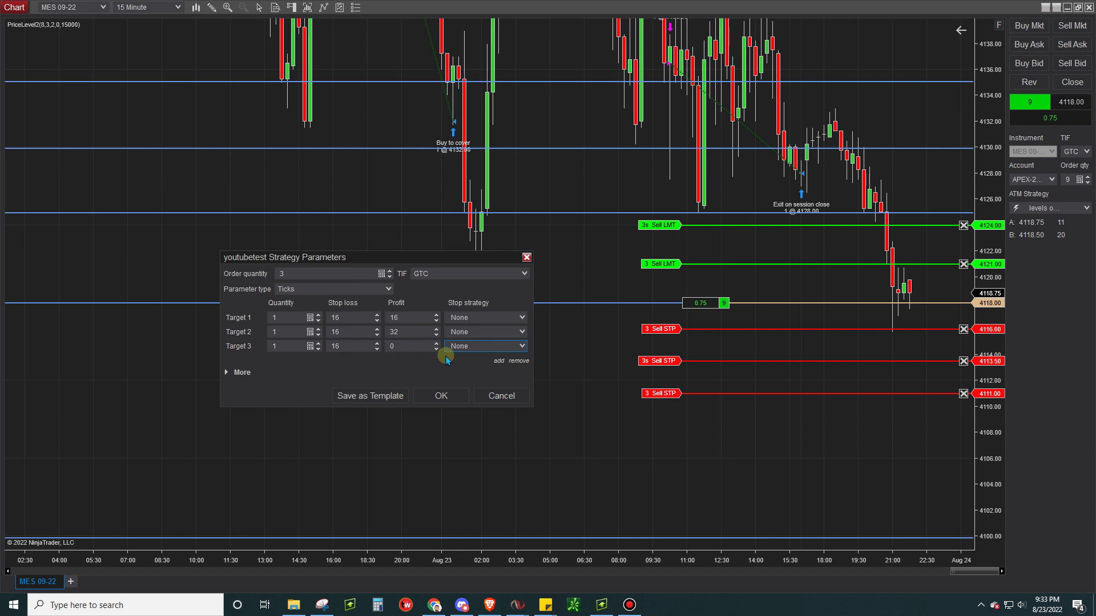
Set Target 1's profit to 20 ticks
{"action": "left_click", "coordinate": [422, 321]}
{"action": "type", "text": "20"}
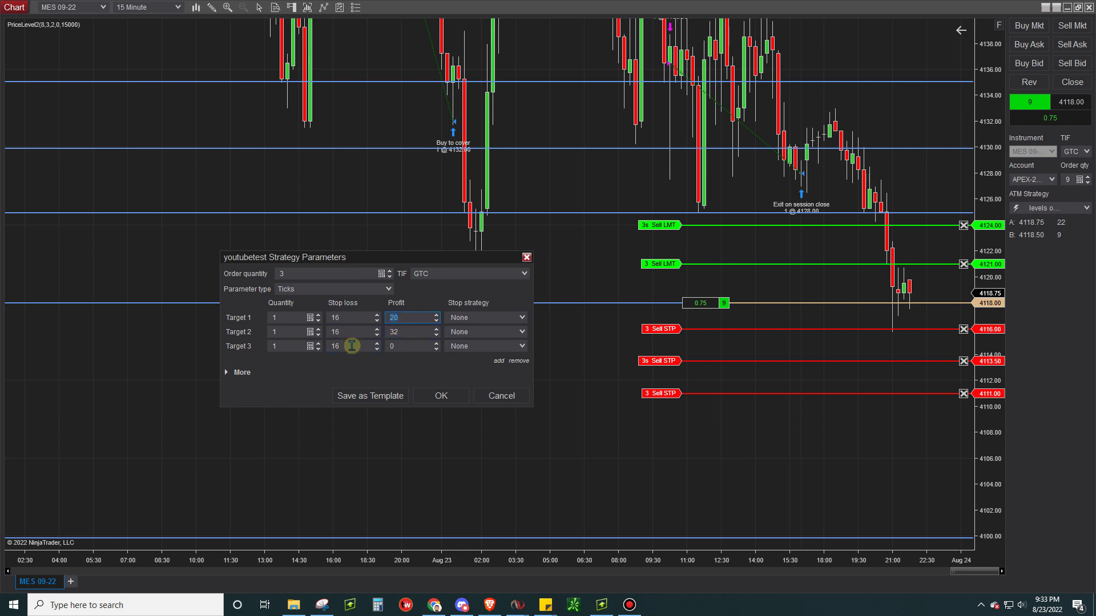
Give Target 1 and Target 2 each a custom stop strategy with an auto breakeven profit trigger of 16 ticks
{"action": "left_click", "coordinate": [485, 317]}
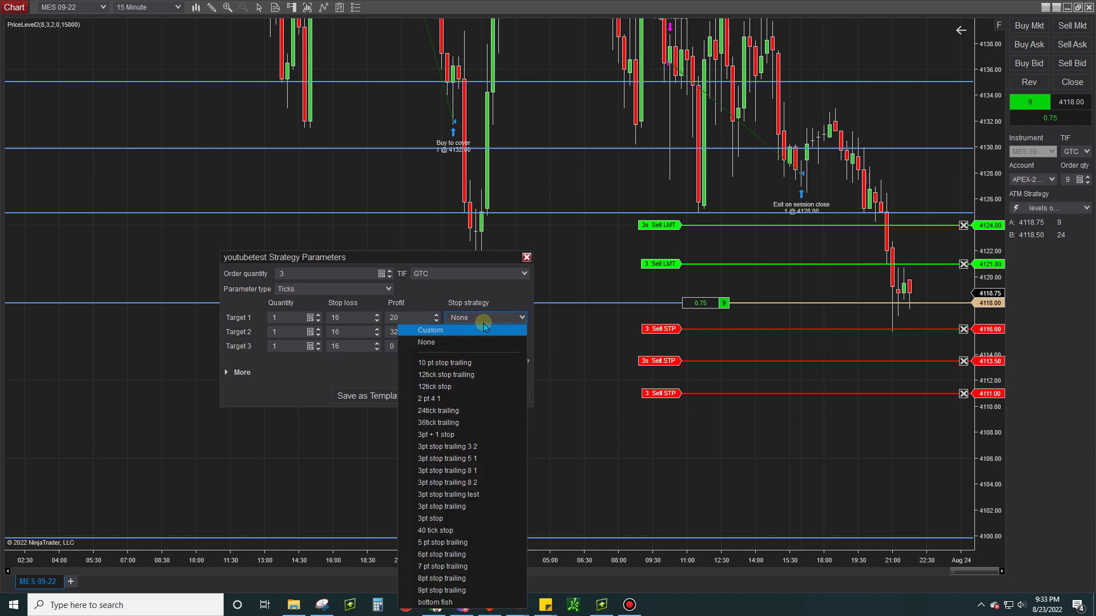
{"action": "left_click", "coordinate": [471, 333]}
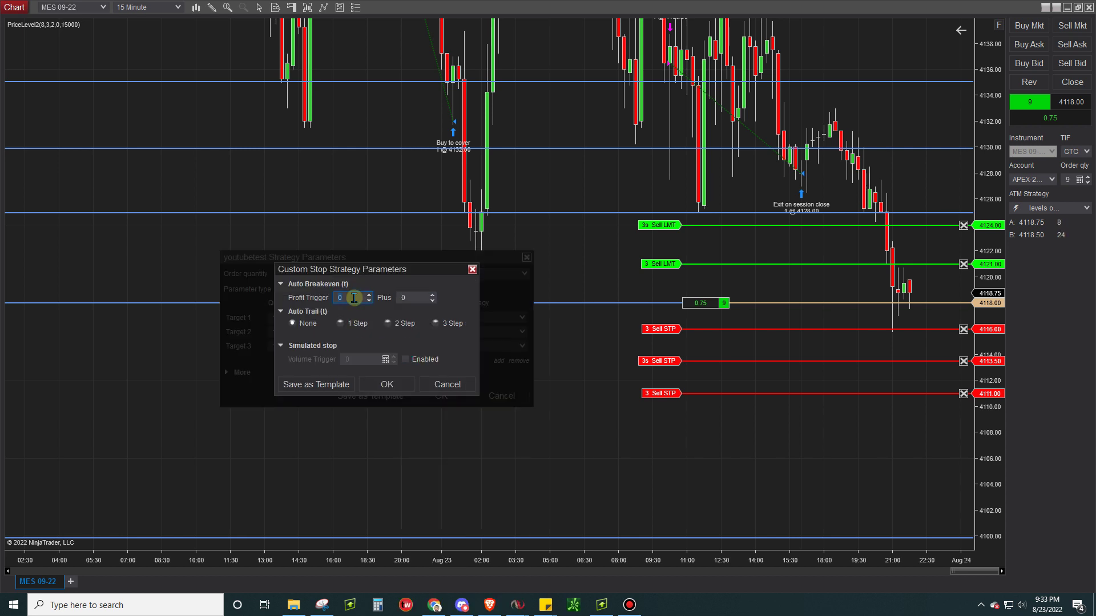
{"action": "left_click", "coordinate": [387, 384]}
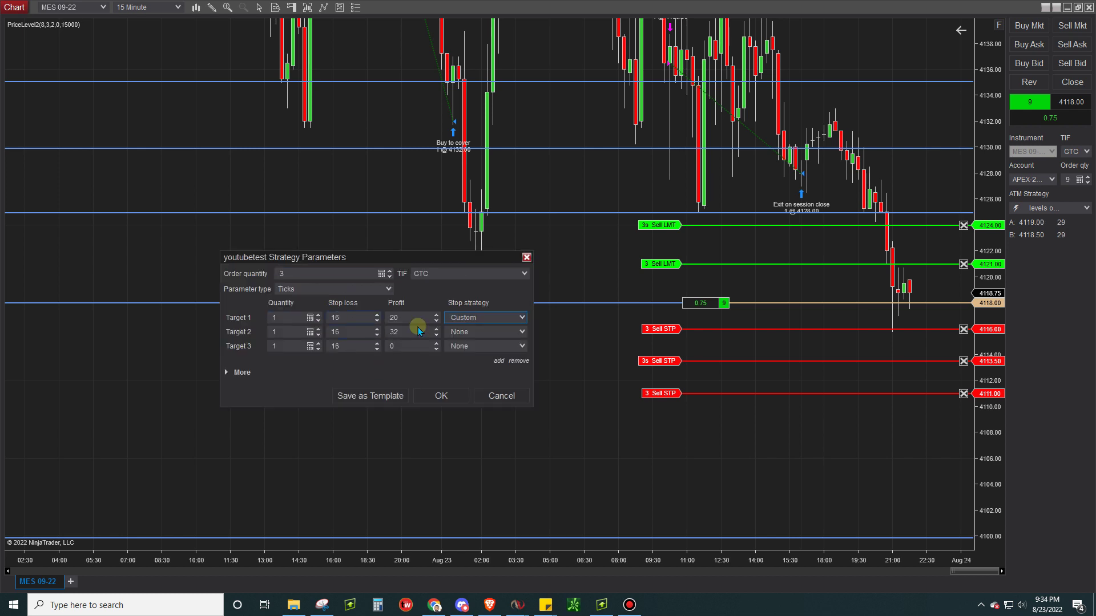
{"action": "left_click", "coordinate": [478, 333]}
{"action": "left_click", "coordinate": [454, 47]}
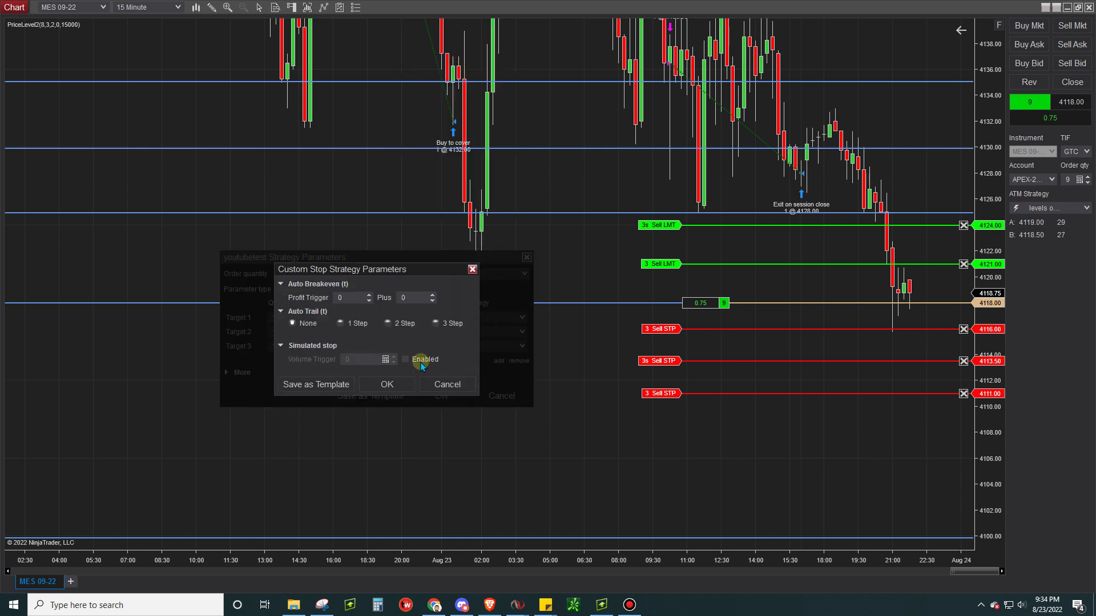
{"action": "left_click", "coordinate": [387, 384]}
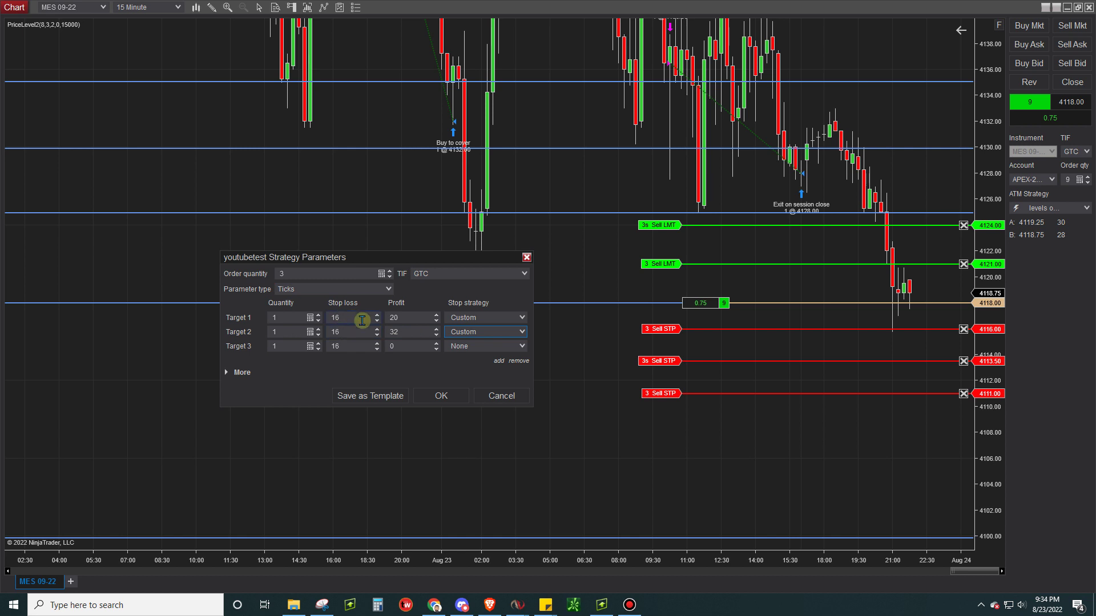
Review the custom stop strategy parameters of Target 1 and Target 2
{"action": "left_click", "coordinate": [473, 318]}
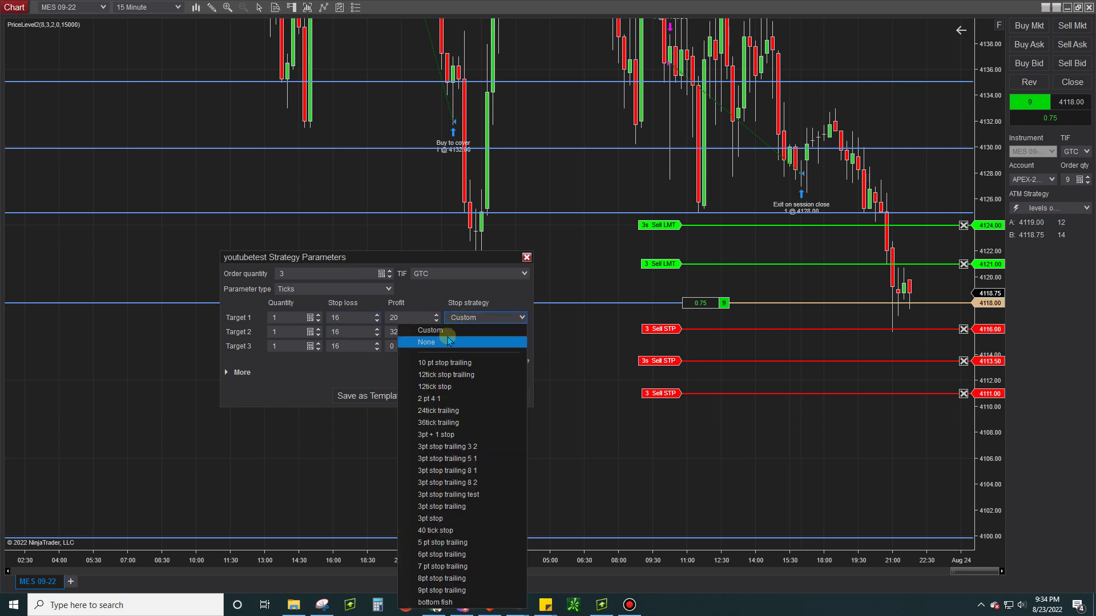
{"action": "left_click", "coordinate": [491, 318]}
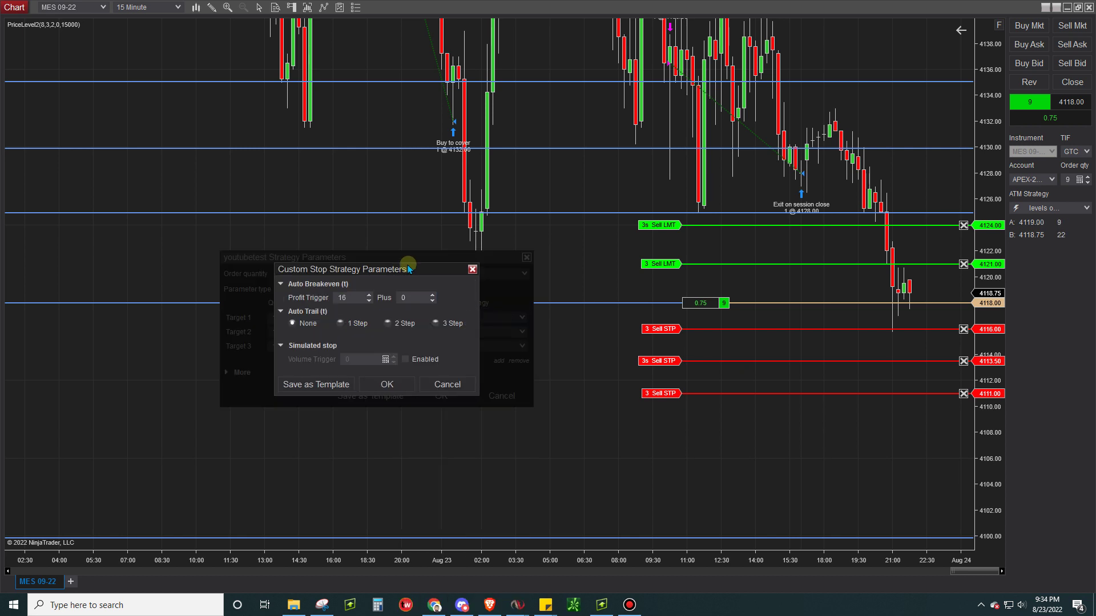
{"action": "left_click", "coordinate": [507, 333]}
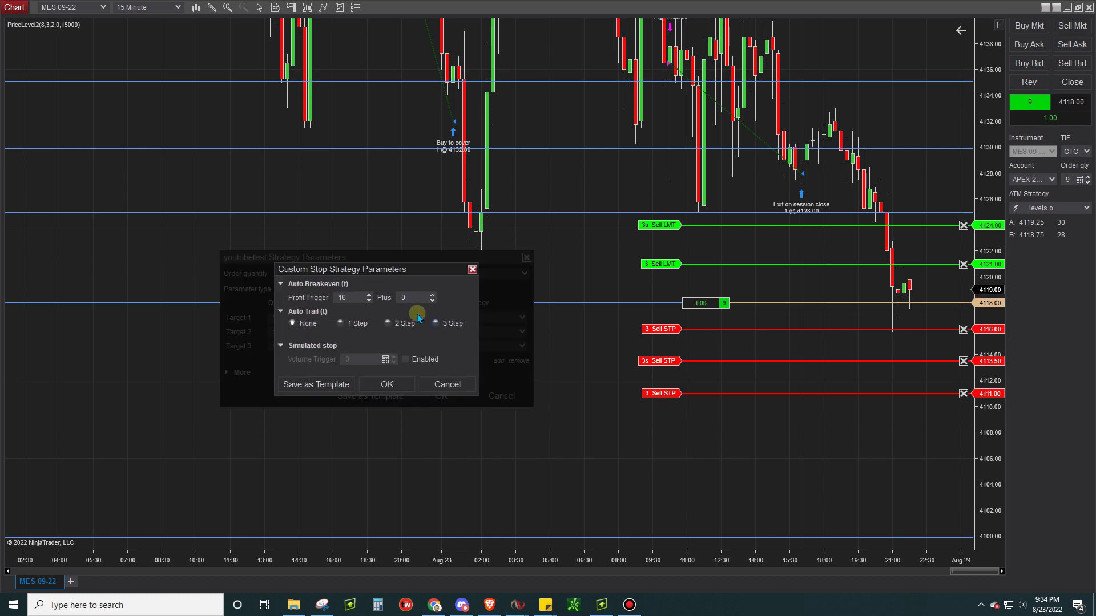
{"action": "left_click", "coordinate": [389, 384]}
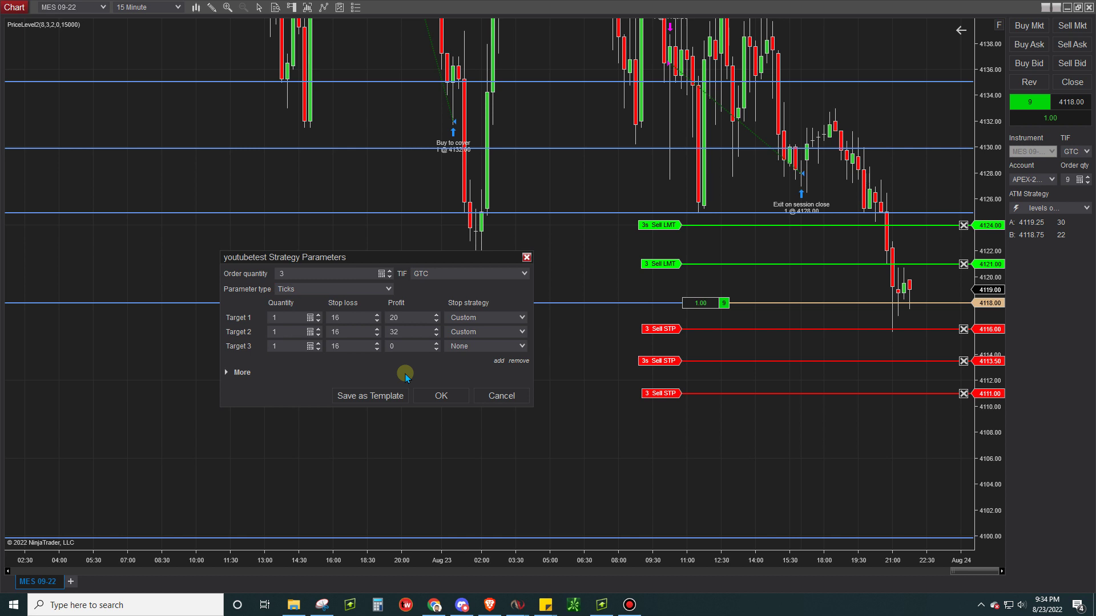
Give Target 3 a custom stop strategy with a 1 Step auto trail, stop loss 16 and profit trigger 16
{"action": "left_click", "coordinate": [479, 346]}
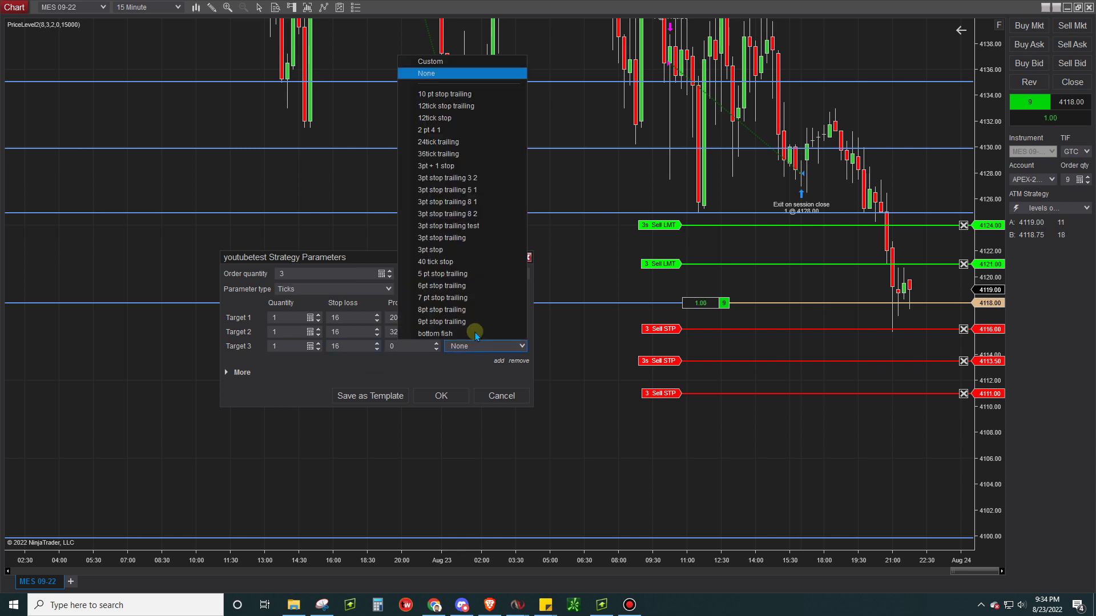
{"action": "left_click", "coordinate": [450, 61]}
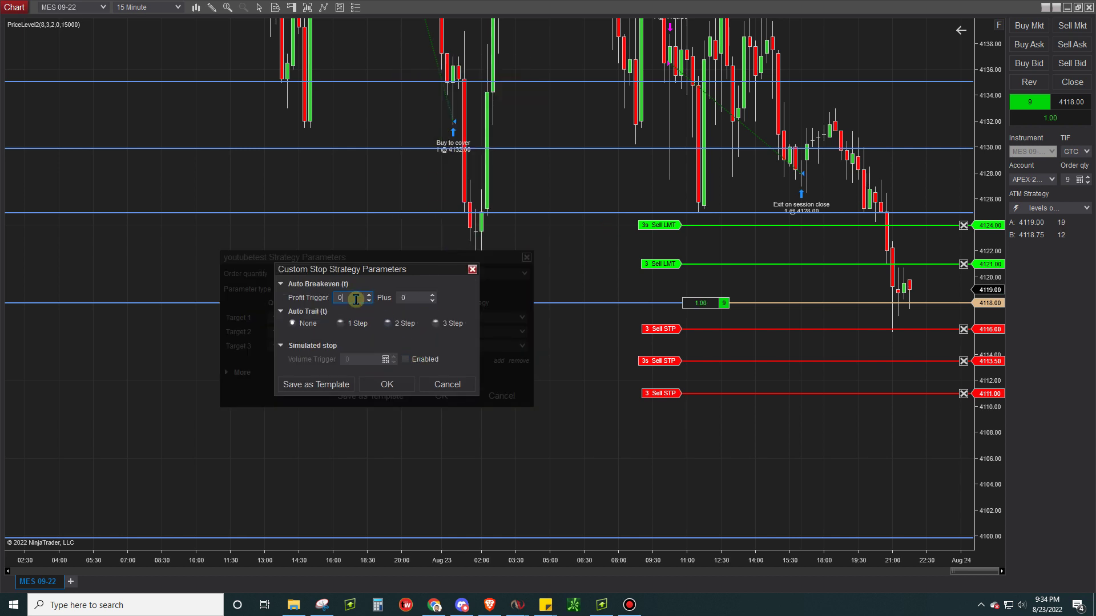
{"action": "left_click", "coordinate": [340, 323]}
{"action": "left_click", "coordinate": [351, 349]}
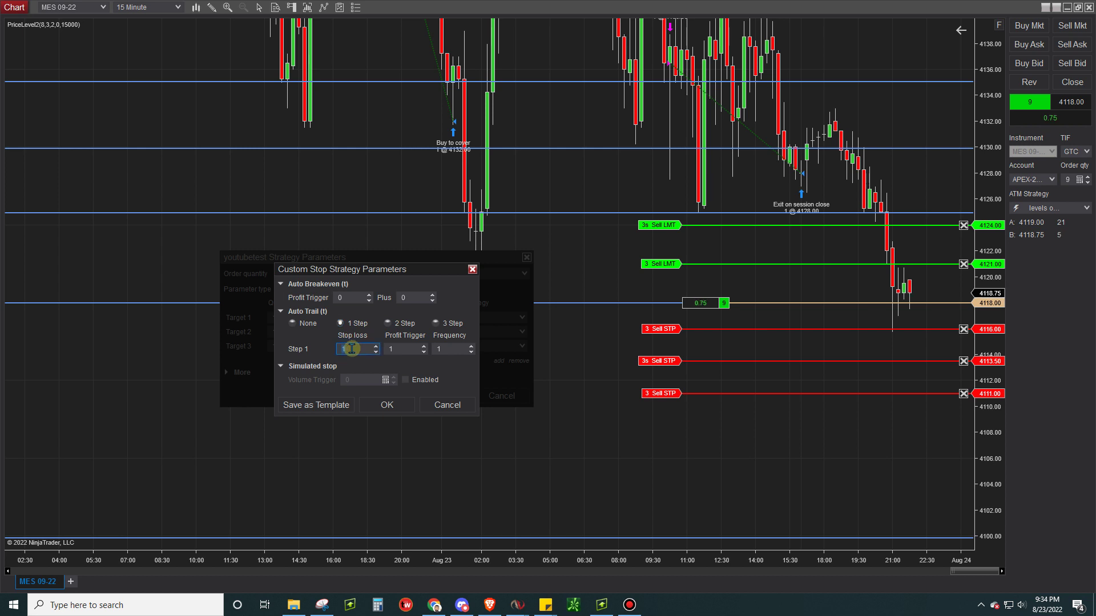
{"action": "type", "text": "16"}
{"action": "left_click", "coordinate": [402, 350]}
{"action": "left_click", "coordinate": [390, 406]}
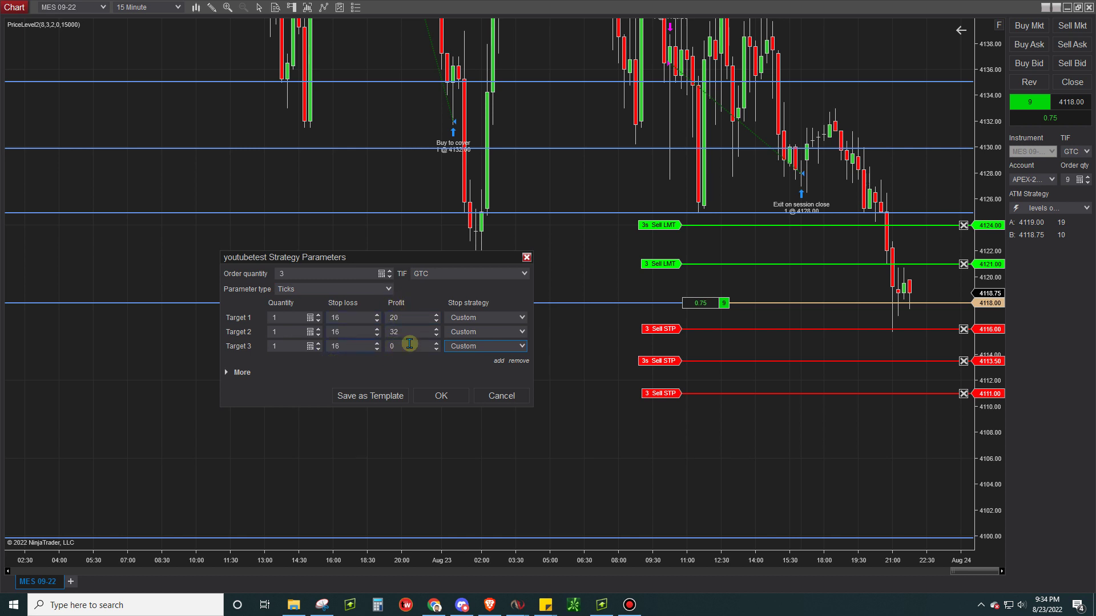
Reopen Target 3's custom stop strategy, try a trail frequency of 2, return it to 1 and discard the edits
{"action": "left_click", "coordinate": [467, 347]}
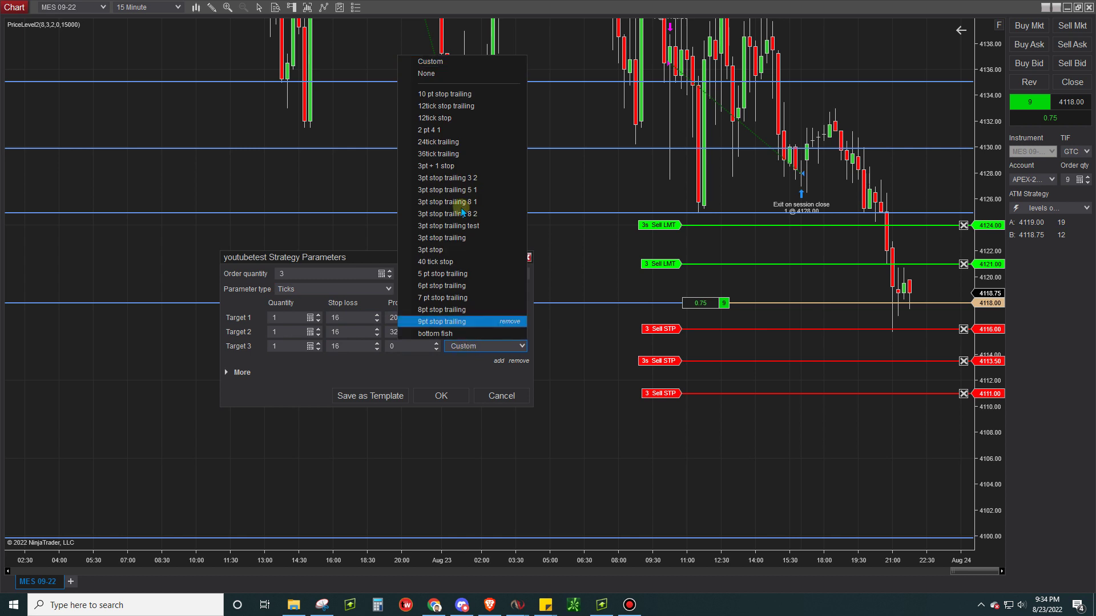
{"action": "left_click", "coordinate": [459, 62]}
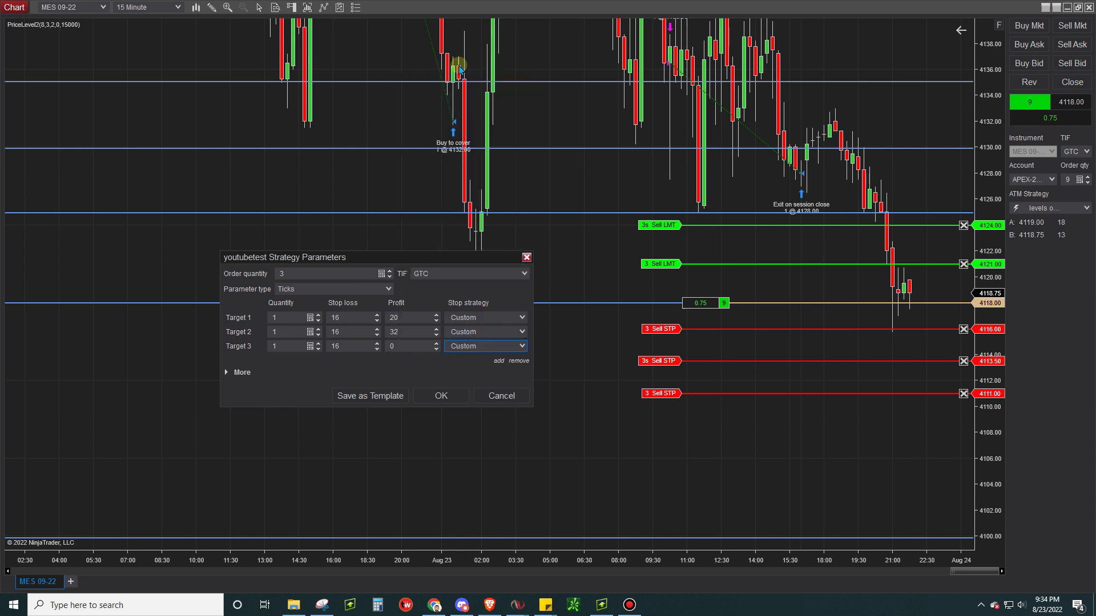
{"action": "left_click", "coordinate": [503, 346]}
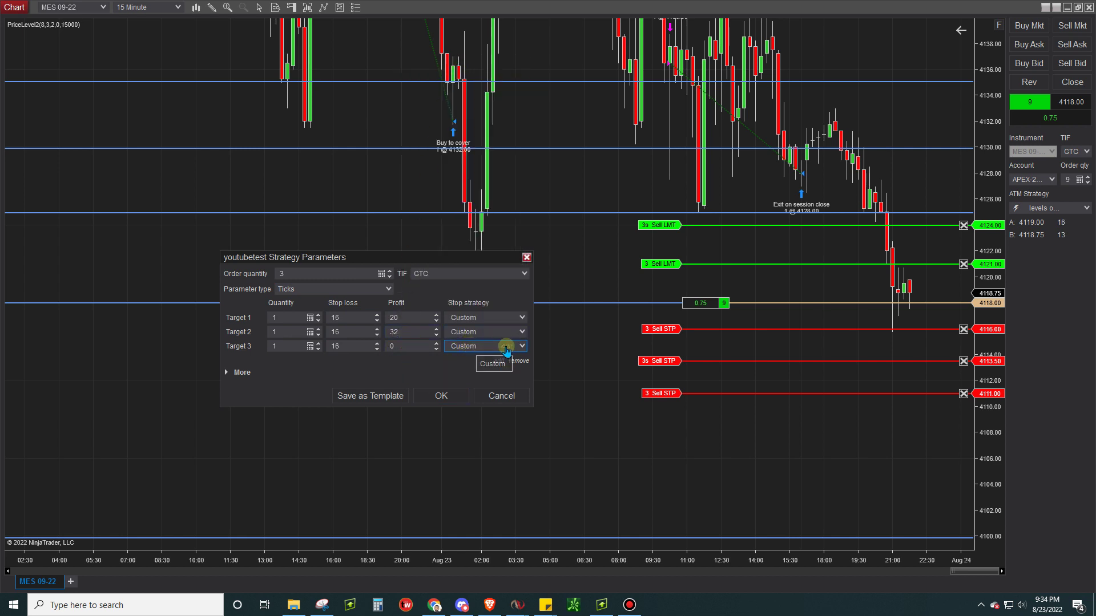
{"action": "left_click", "coordinate": [492, 361]}
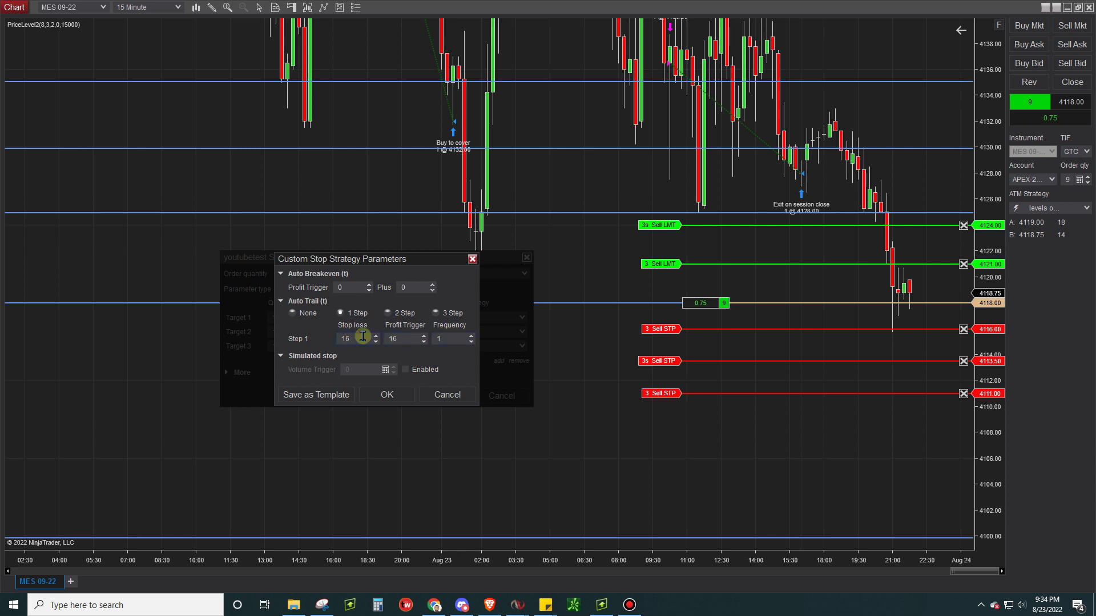
{"action": "left_click", "coordinate": [451, 345]}
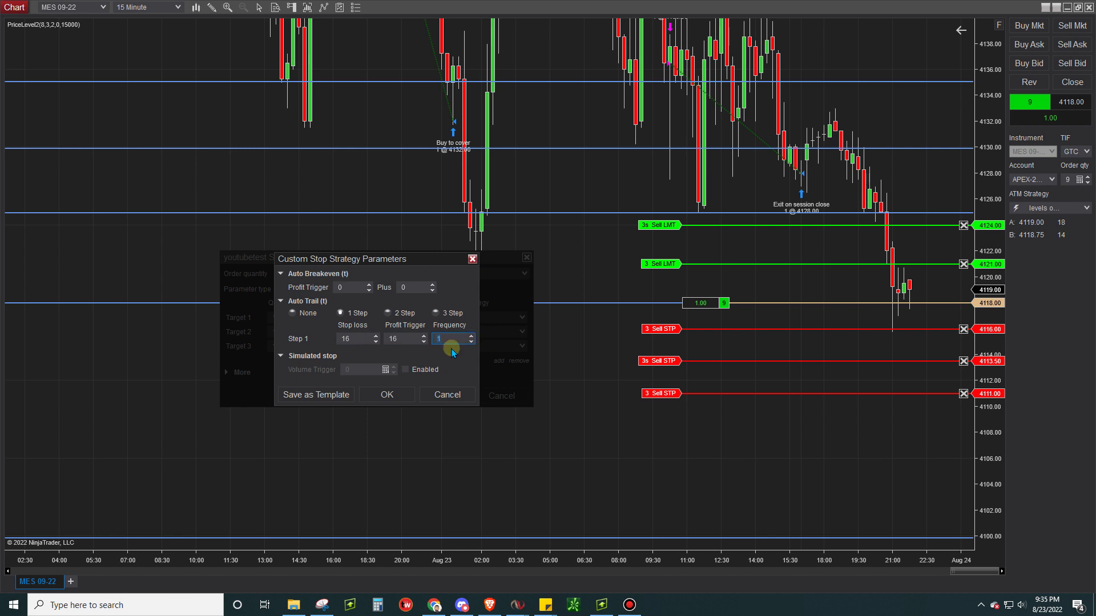
{"action": "left_click", "coordinate": [331, 340]}
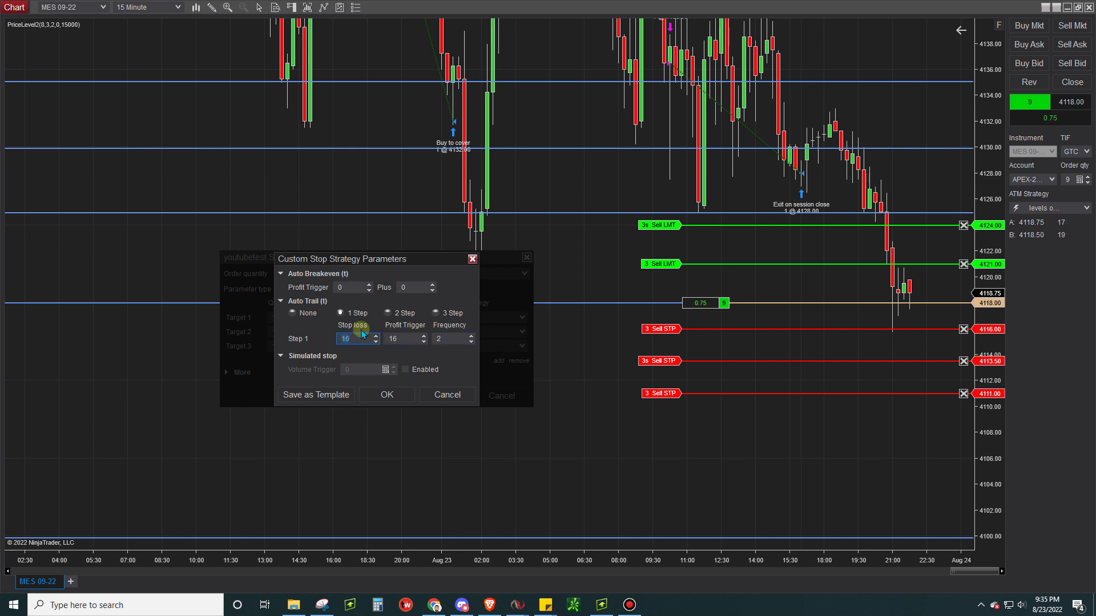
{"action": "left_click", "coordinate": [443, 337]}
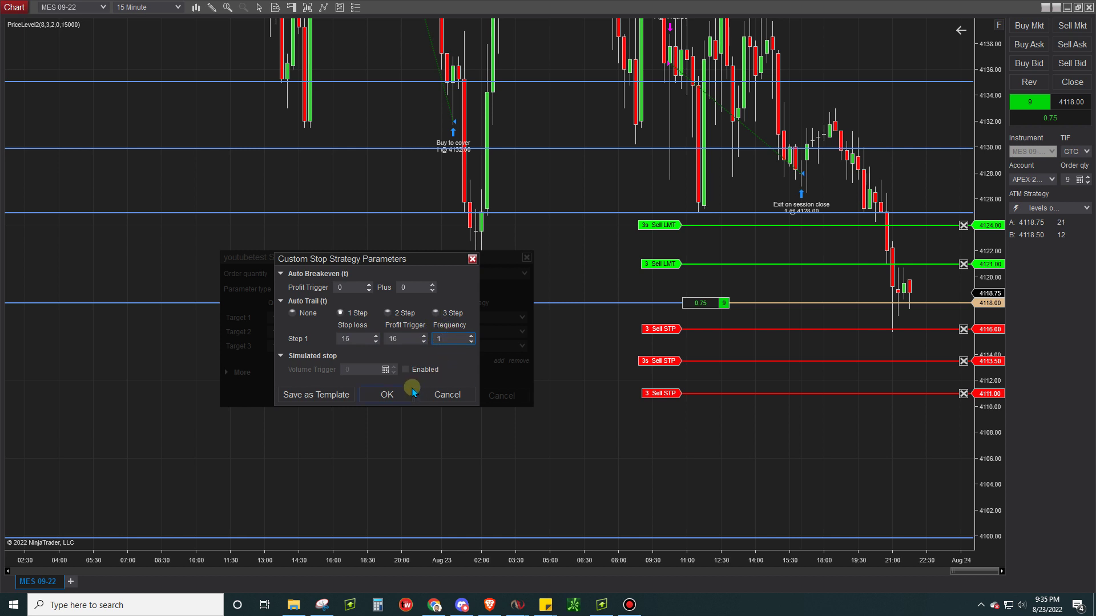
{"action": "left_click", "coordinate": [454, 394]}
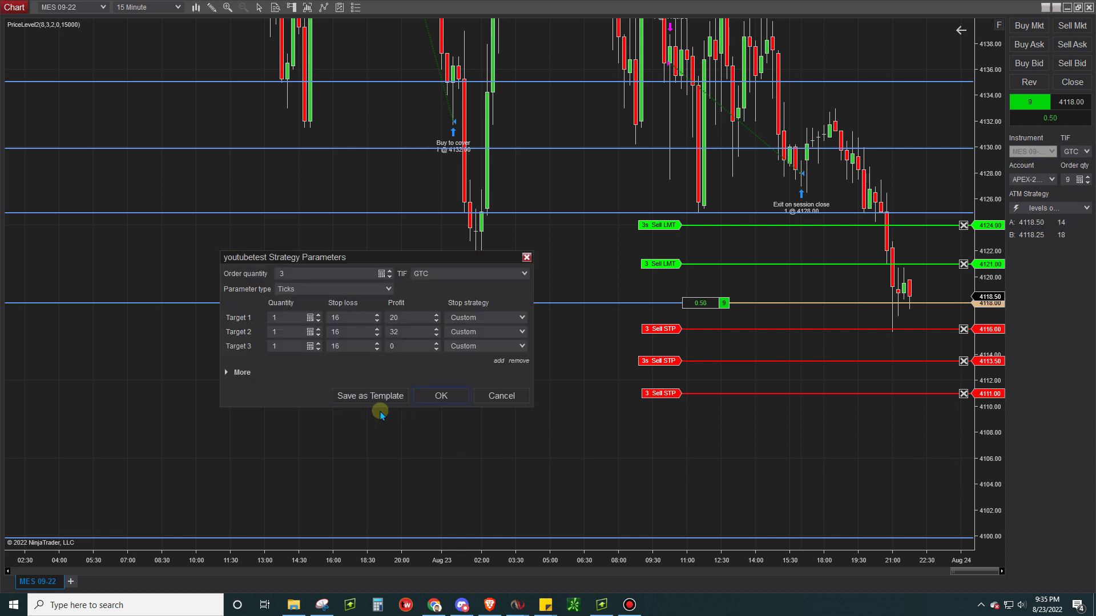
Browse the existing ATM templates from the save dialog and cancel the save
{"action": "left_click", "coordinate": [379, 397]}
{"action": "left_click_drag", "start_coordinate": [311, 366], "coordinate": [446, 365]}
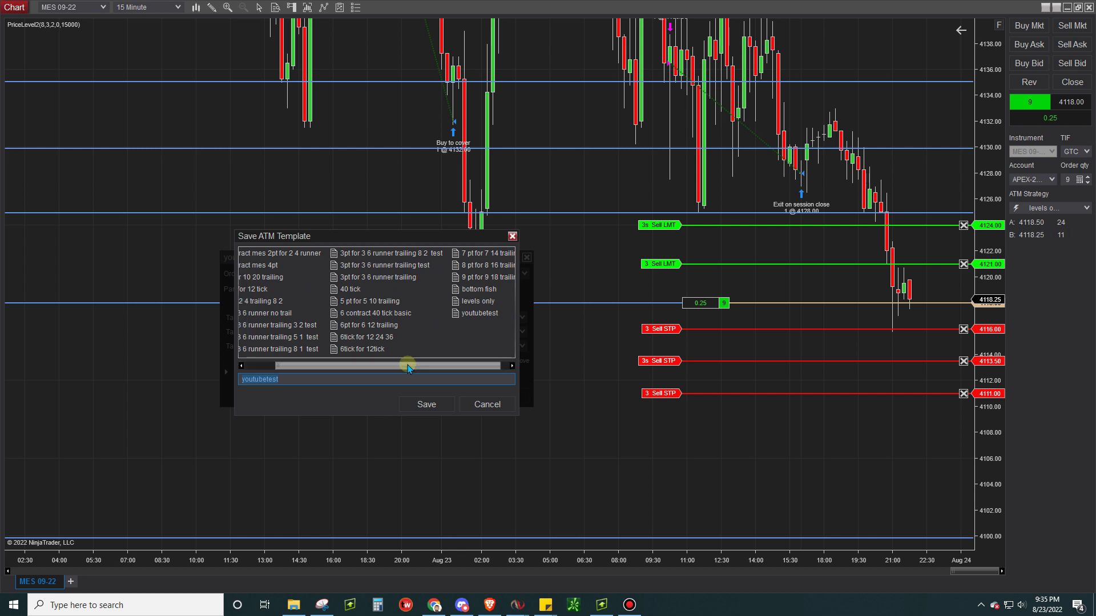
{"action": "left_click", "coordinate": [487, 403]}
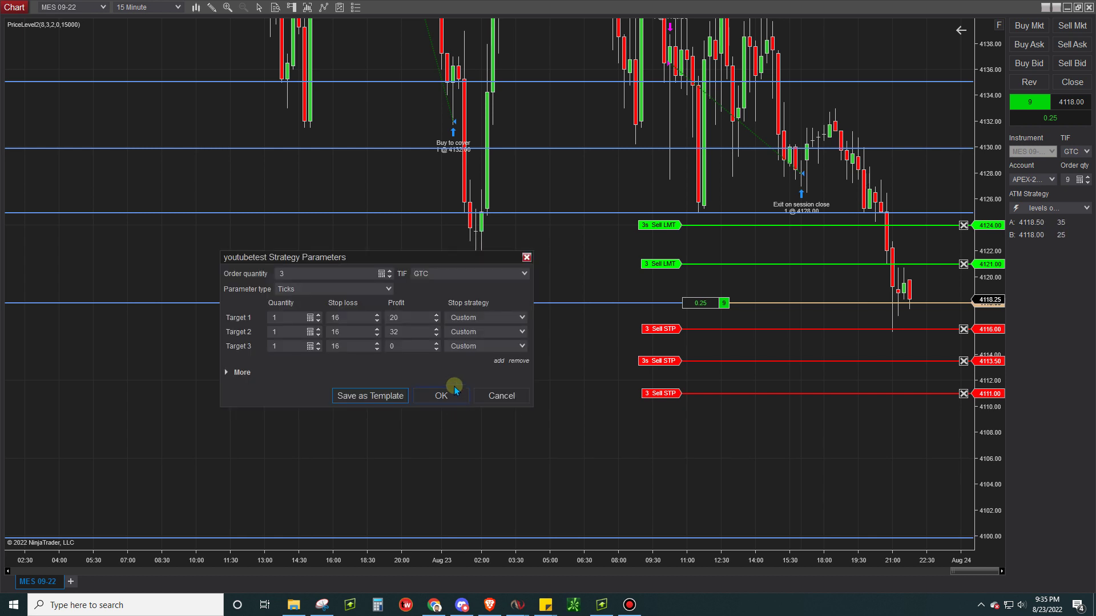